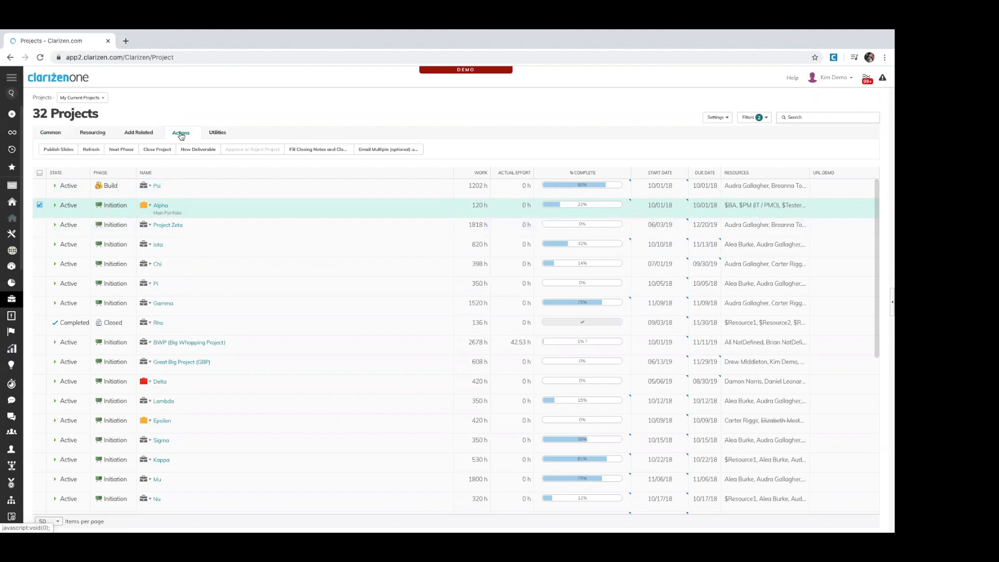
- Advance the Alpha project and Project Zeta from Initiation to their next phase
left_click(121, 150)
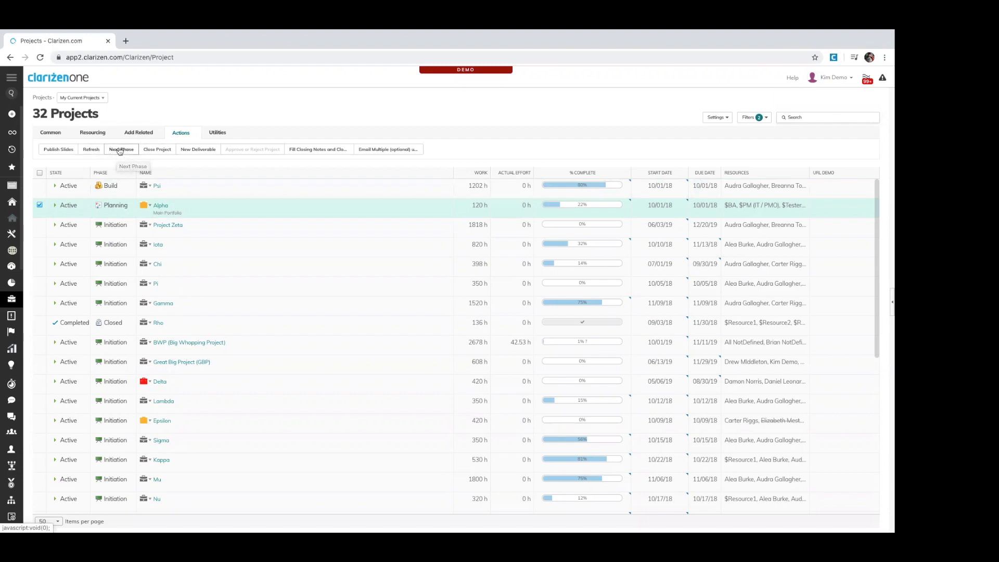
left_click(38, 224)
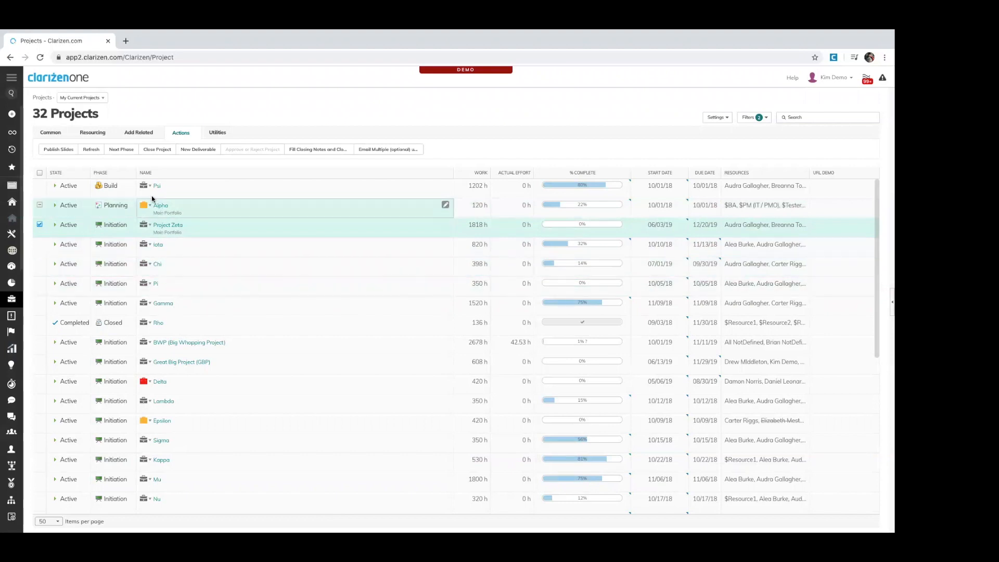
left_click(120, 150)
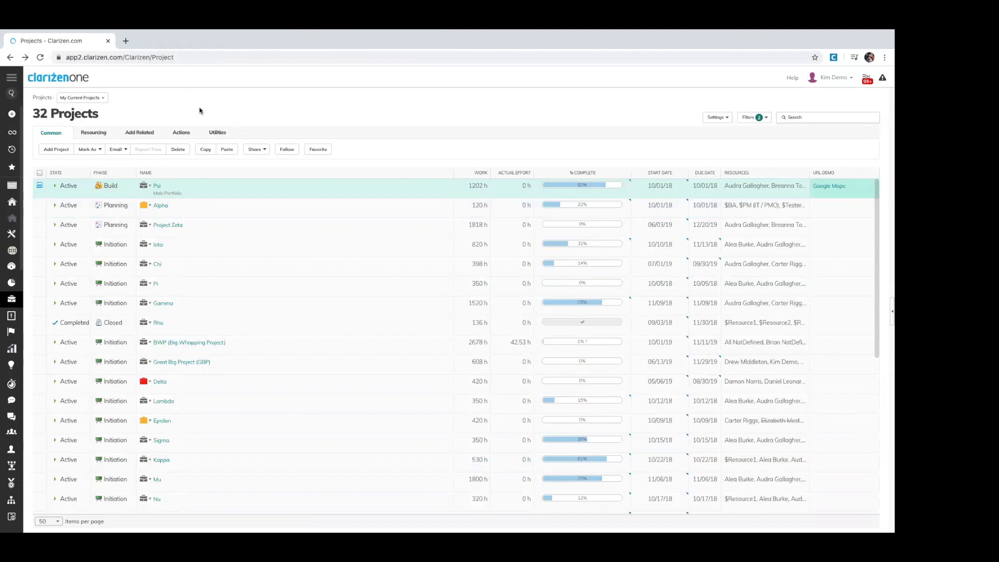
- Open the account's Settings page in a new browser tab and switch to it
left_click(833, 82)
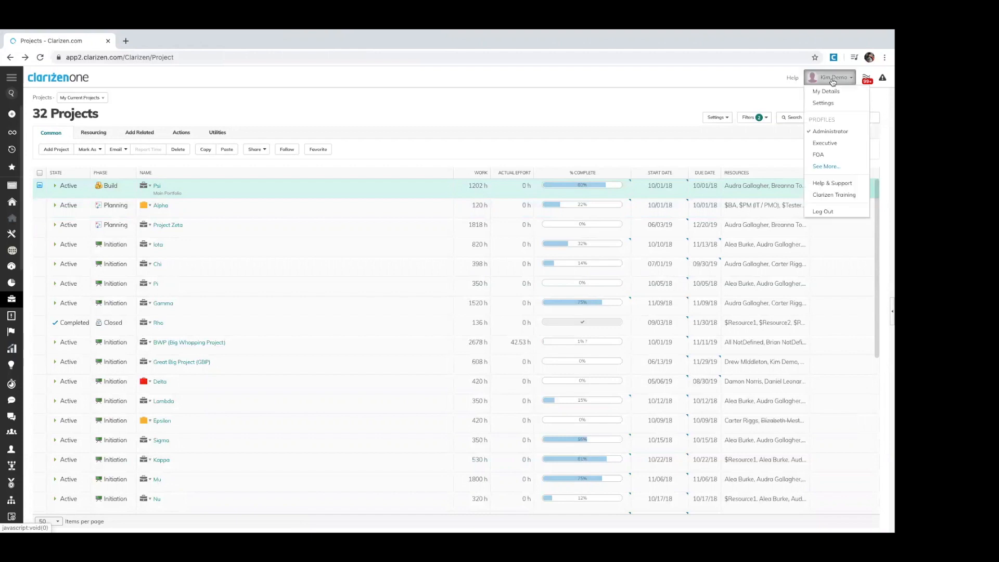
right_click(821, 106)
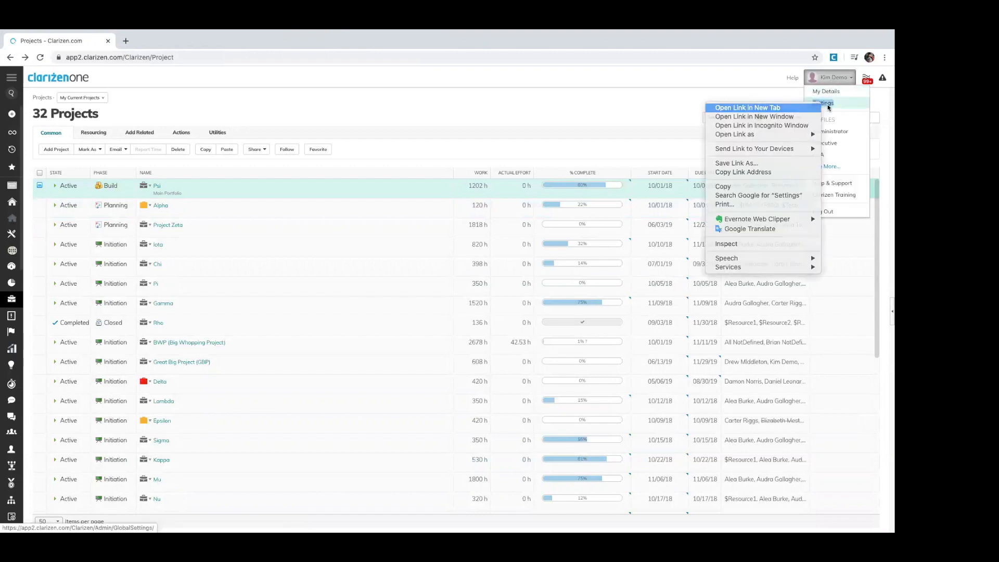
left_click(820, 106)
left_click(163, 41)
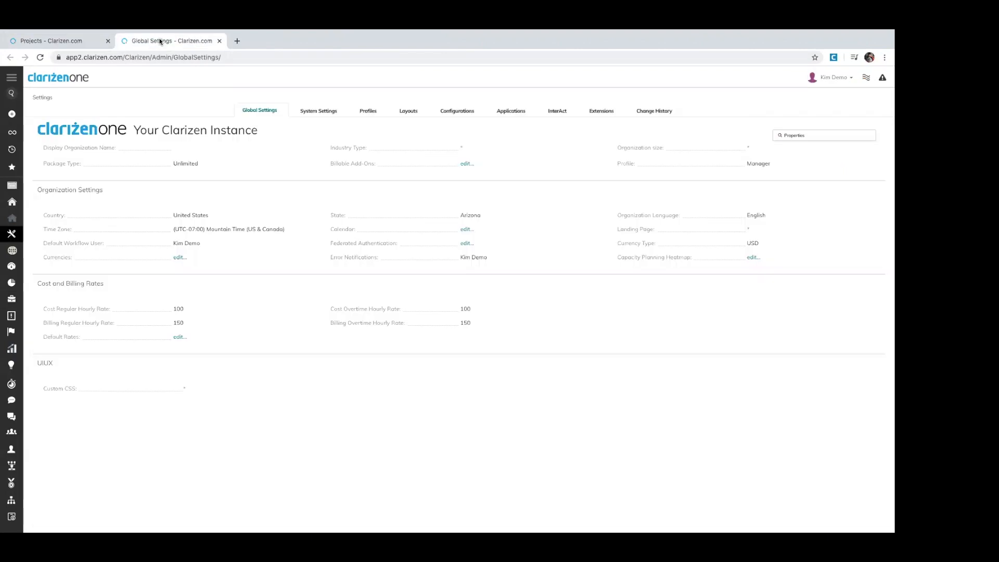
- Start a new custom field for the Project work item type in the configurations
left_click(466, 112)
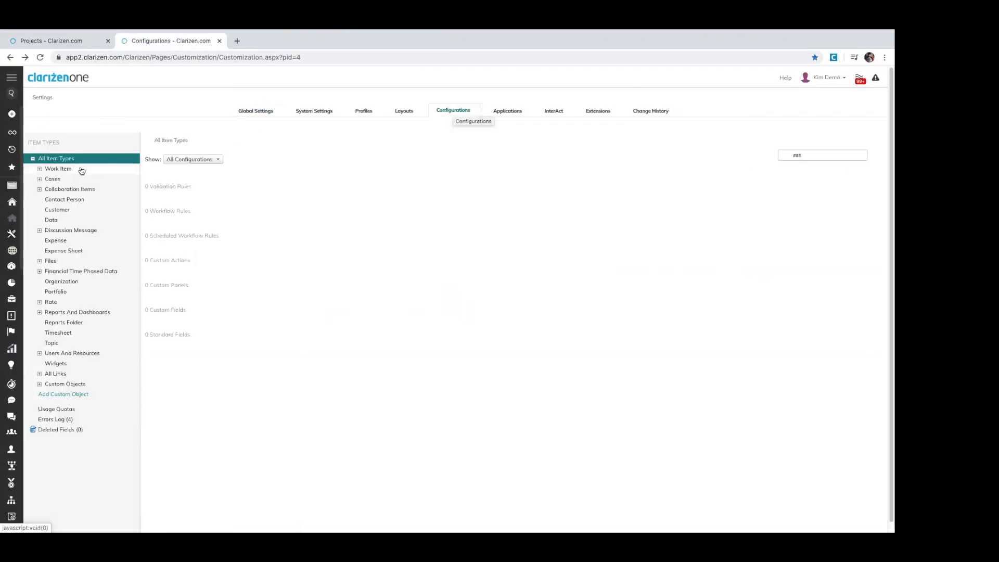
left_click(39, 168)
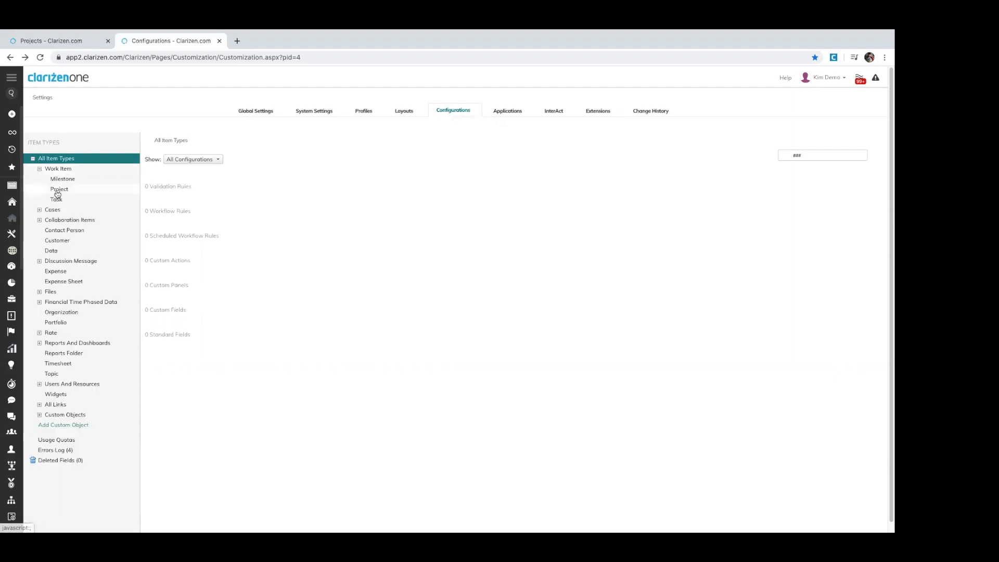
left_click(57, 191)
left_click(249, 160)
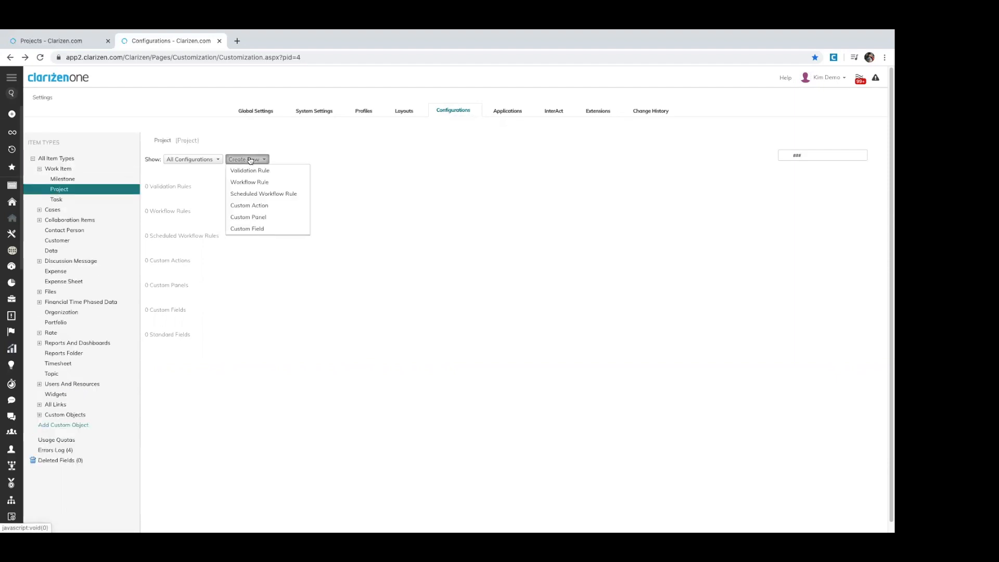
left_click(273, 230)
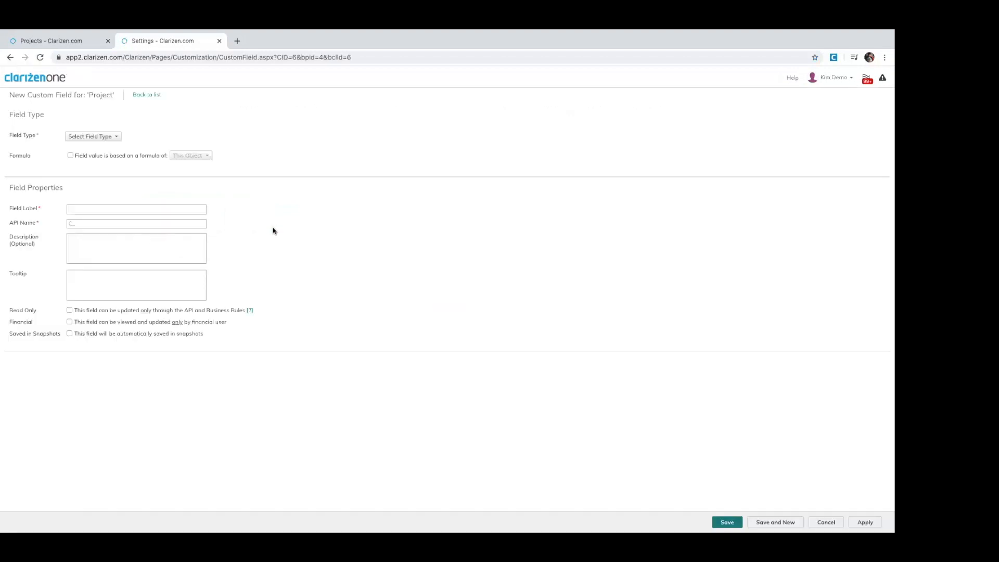
- Define the custom field as a formula-based URL field labelled ACTION
left_click(84, 137)
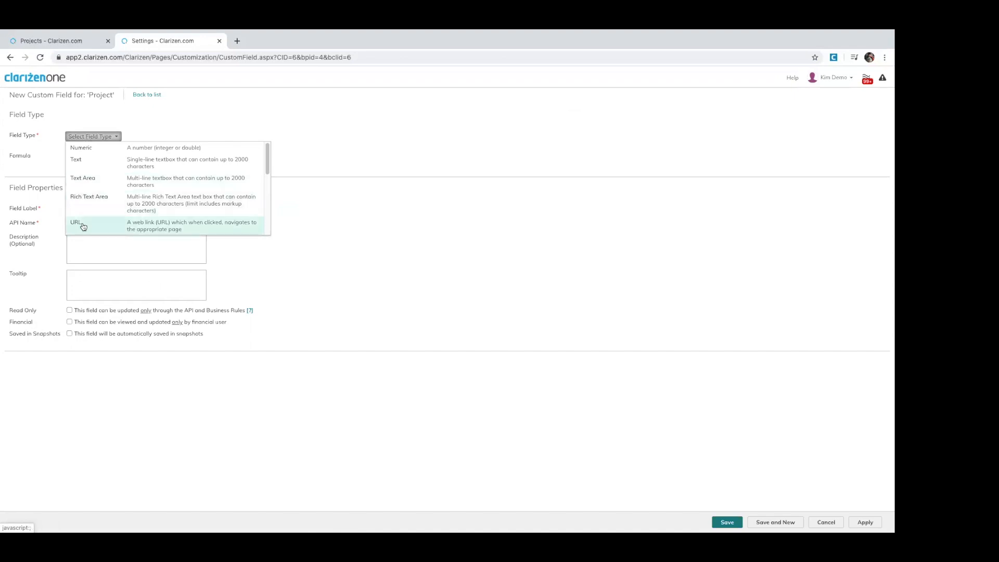
left_click(82, 226)
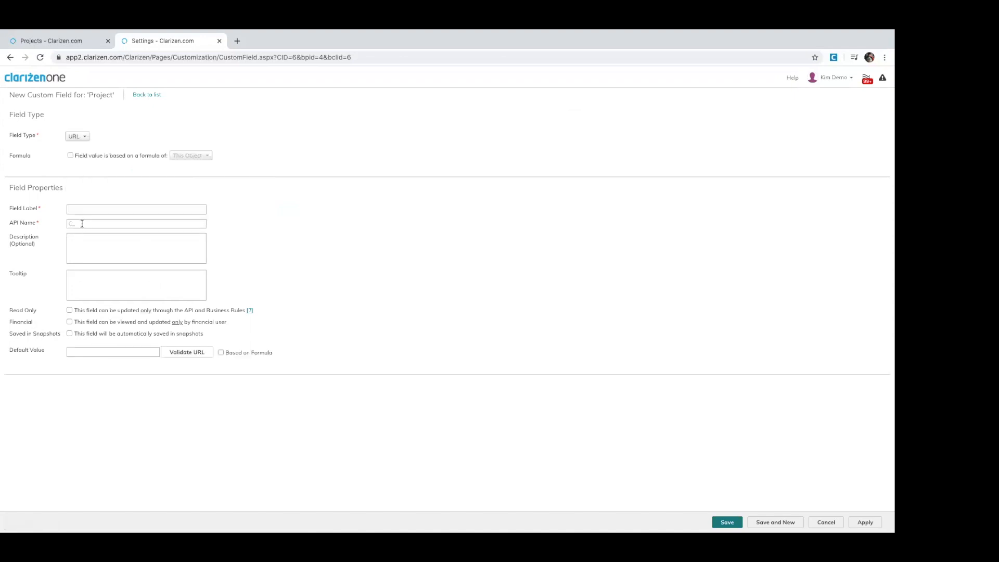
left_click(71, 156)
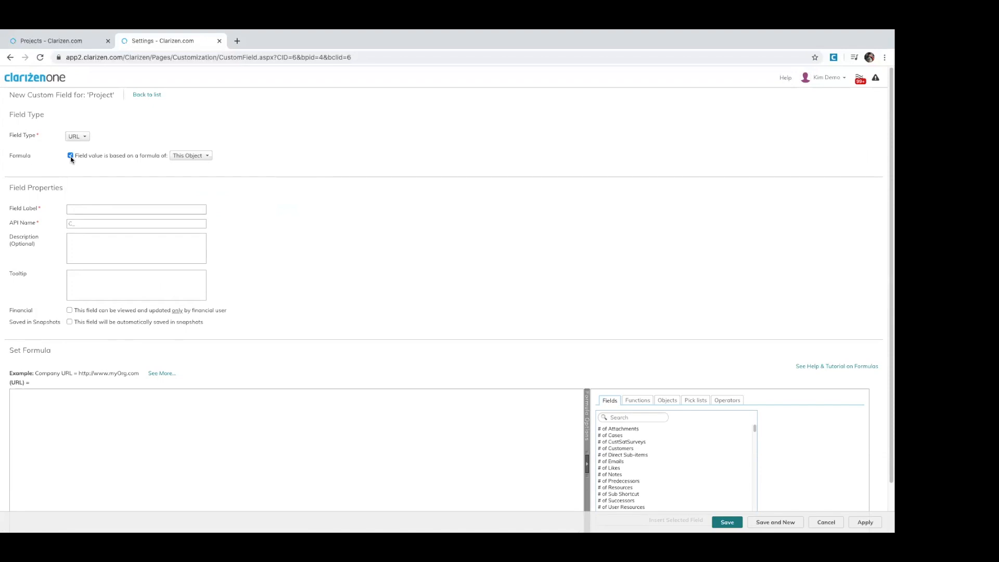
left_click(77, 208)
type("ACTION")
key("Tab")
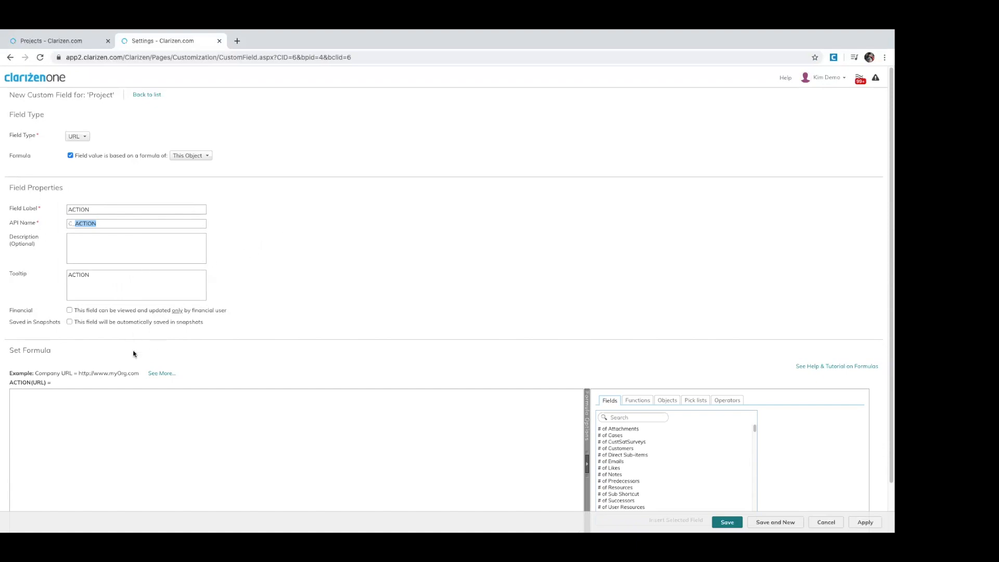
- Check the description and documentation sample of the HyperLink function and insert it into the ACTION field's formula
left_click(113, 396)
scroll(638, 379, "down", 1)
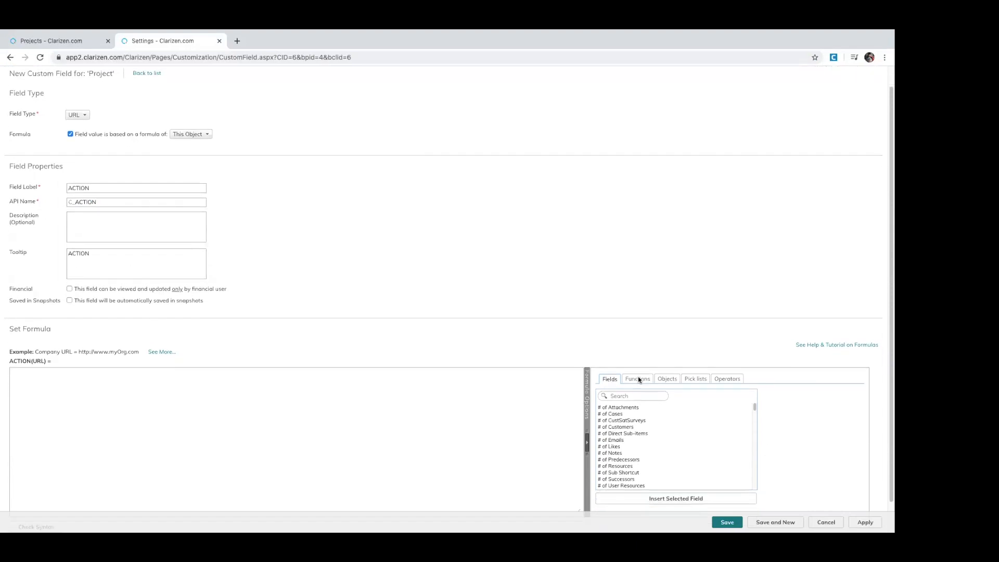
left_click(639, 379)
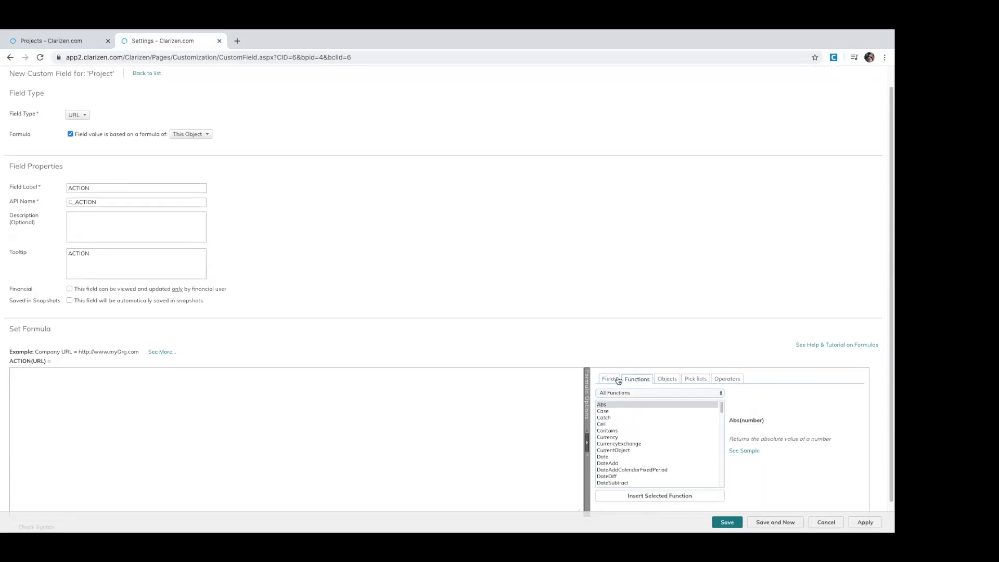
scroll(635, 440, "down", 10)
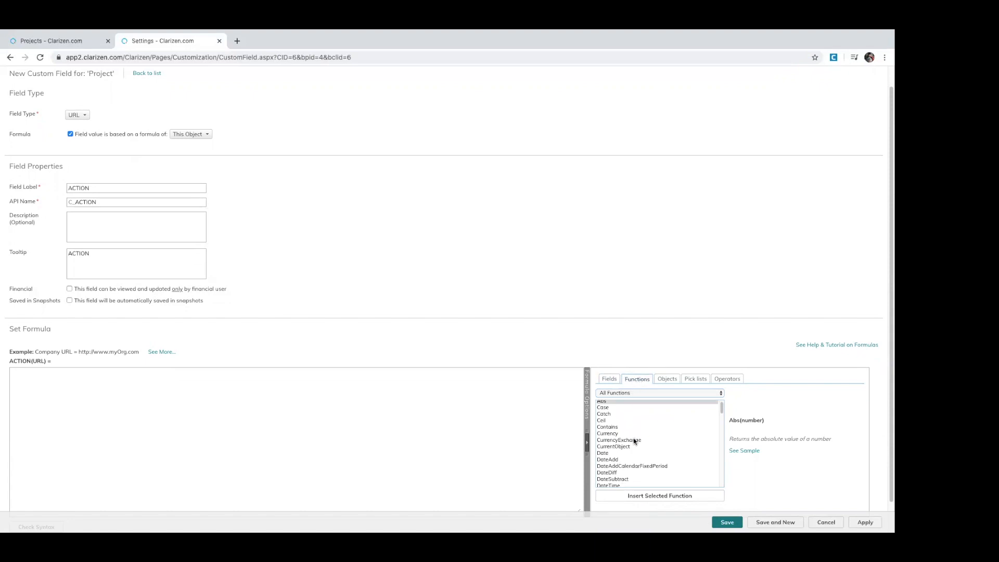
scroll(635, 440, "down", 2)
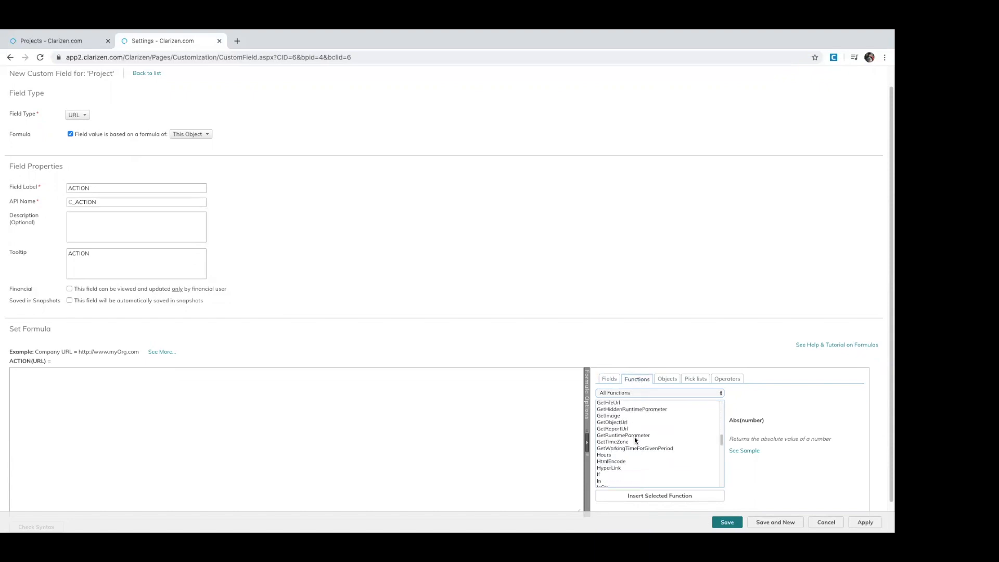
left_click(611, 467)
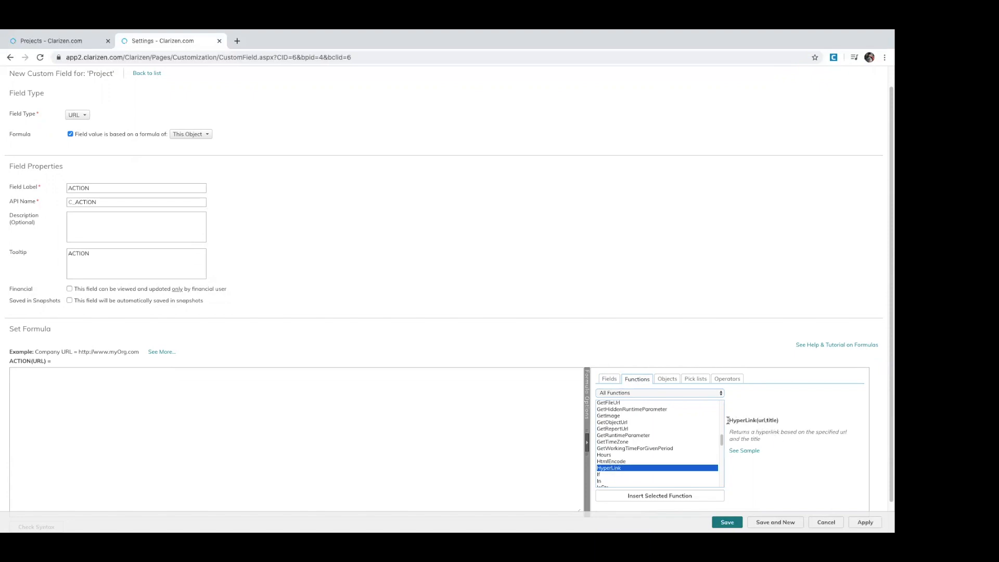
left_click_drag(729, 421, 753, 438)
left_click(753, 437)
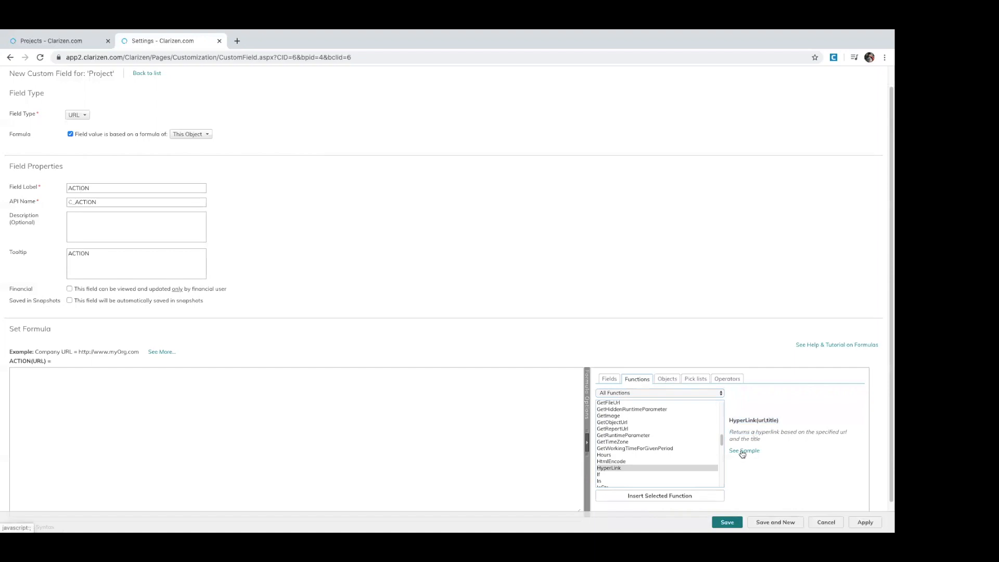
left_click(744, 452)
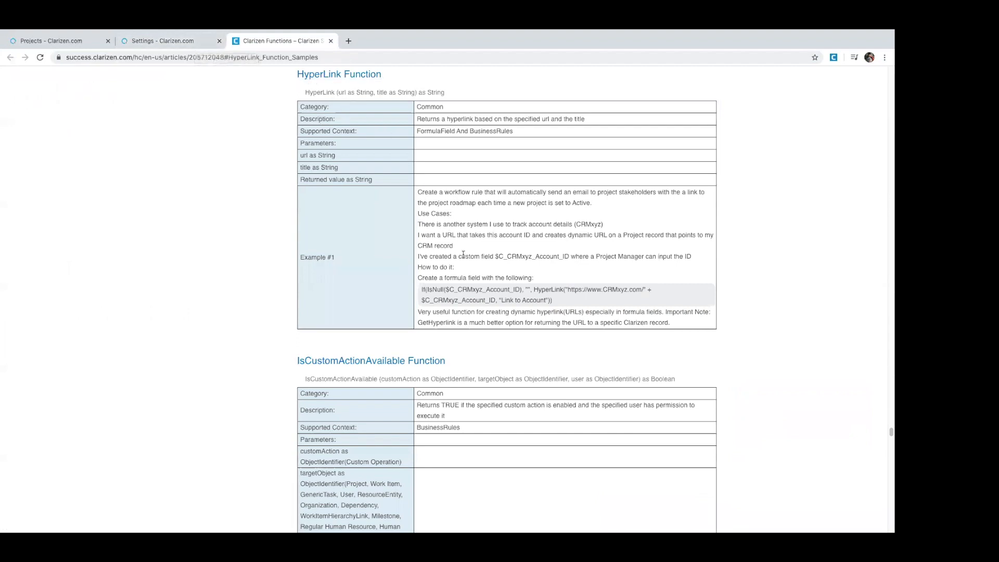
left_click(168, 42)
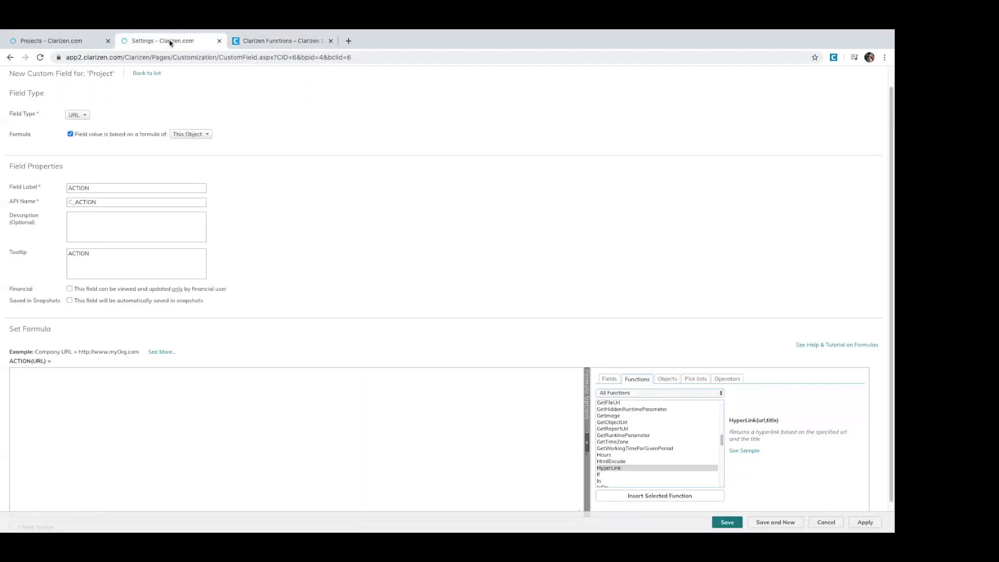
double_click(607, 468)
- Replace the url argument of HyperLink with the GetCustomActionUrl function
left_click(69, 40)
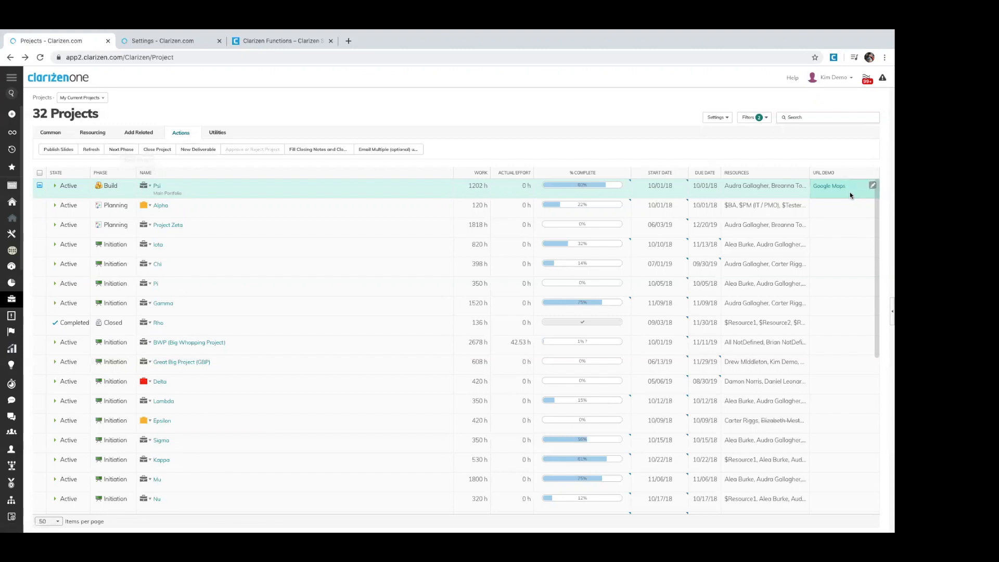
left_click(175, 42)
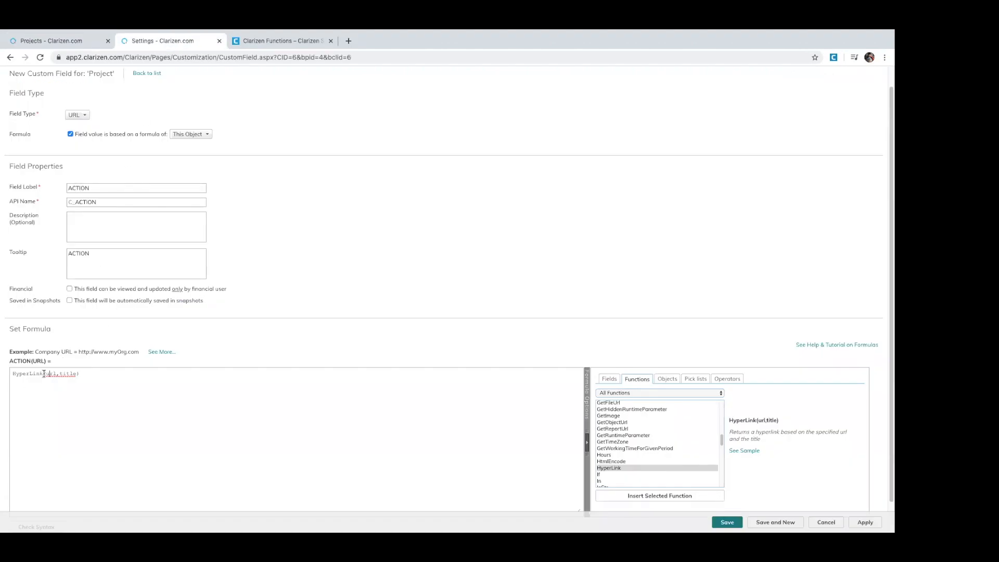
double_click(49, 374)
scroll(627, 438, "up", 1)
scroll(627, 437, "up", 3)
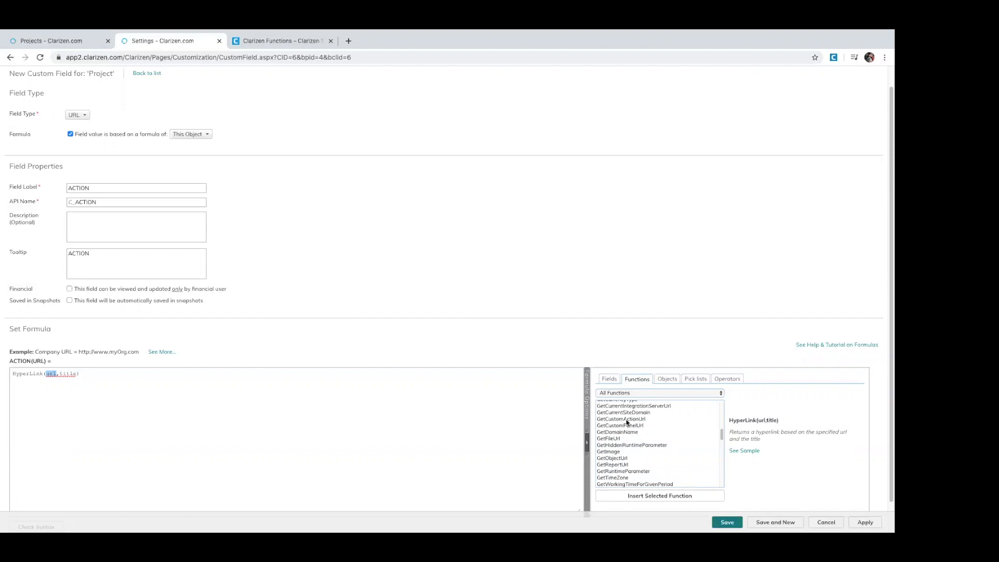
left_click(628, 420)
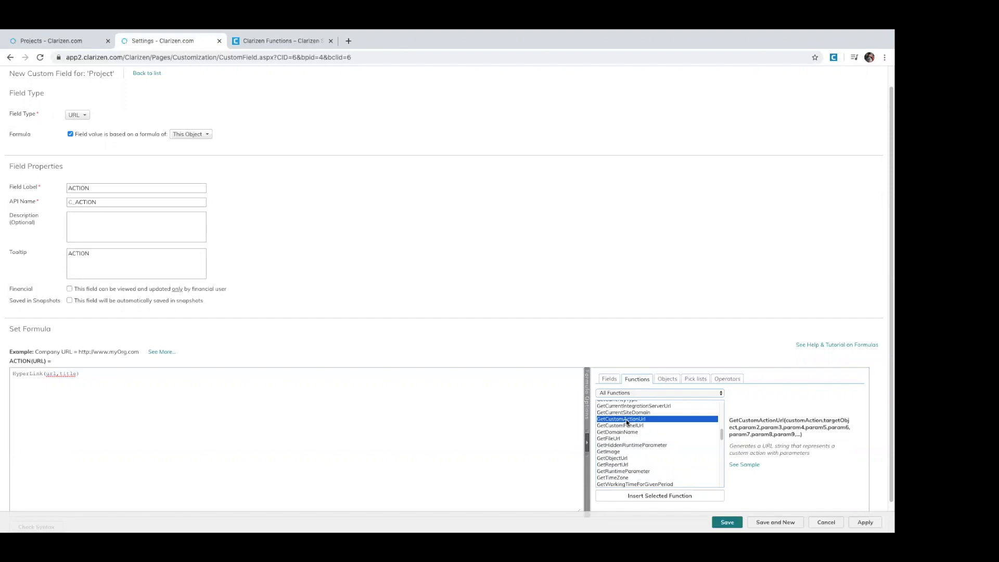
double_click(627, 420)
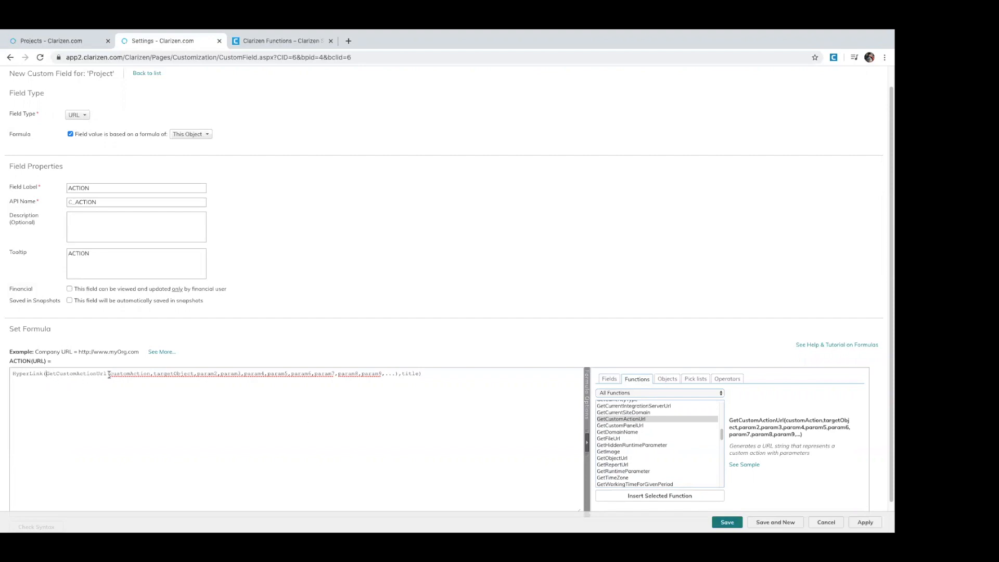
- Replace the customAction argument of GetCustomActionUrl with 'Next Phase'
left_click_drag(111, 373, 150, 373)
type("'")
type("Next Phase")
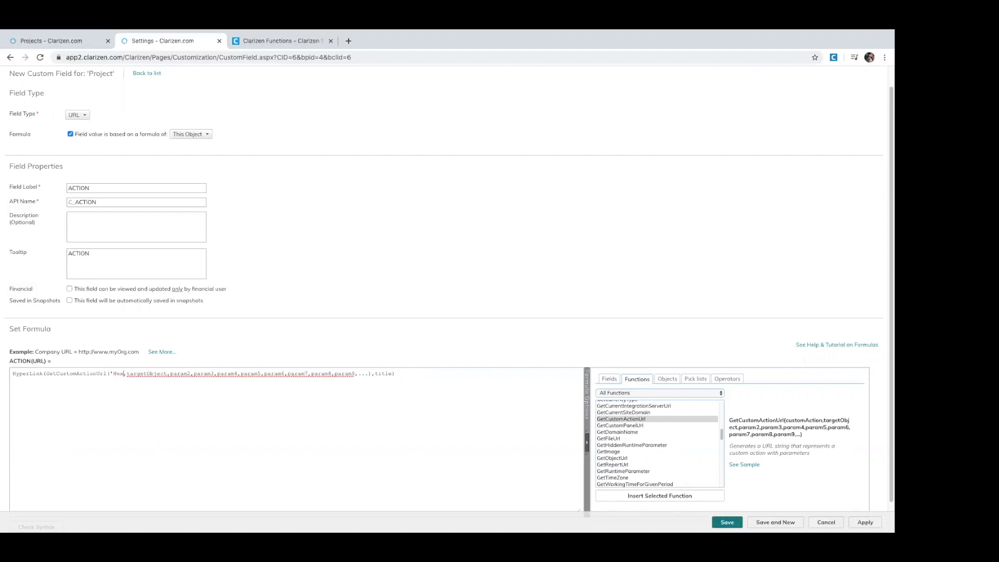
type("'")
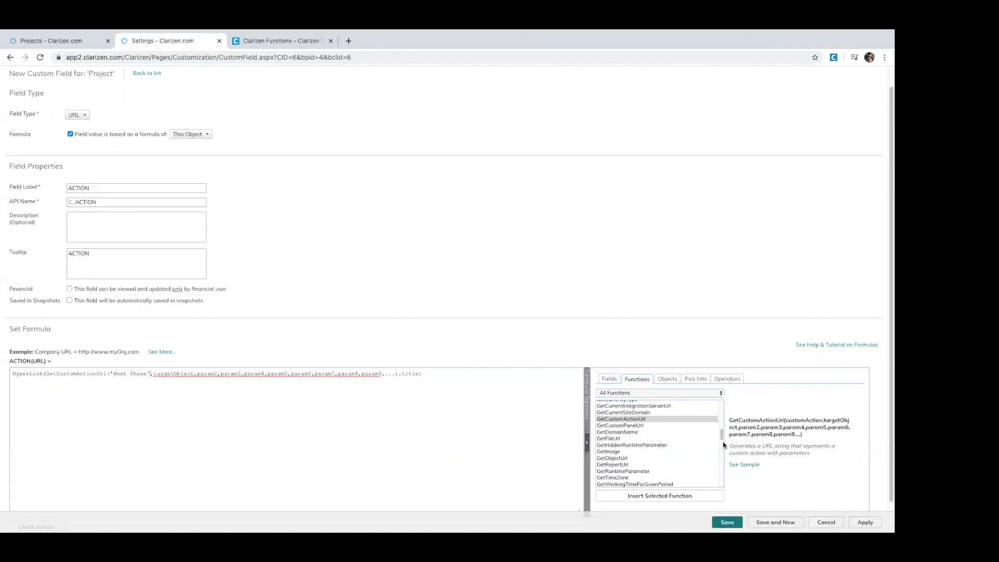
- Consult the GetCustomActionUrl documentation sample and replace targetObject and all remaining parameters with GetRunTimeParameter(CurrentObject())
mouse_move(729, 420)
left_mouse_down()
mouse_move(816, 443)
mouse_move(823, 458)
left_mouse_up()
left_click(744, 465)
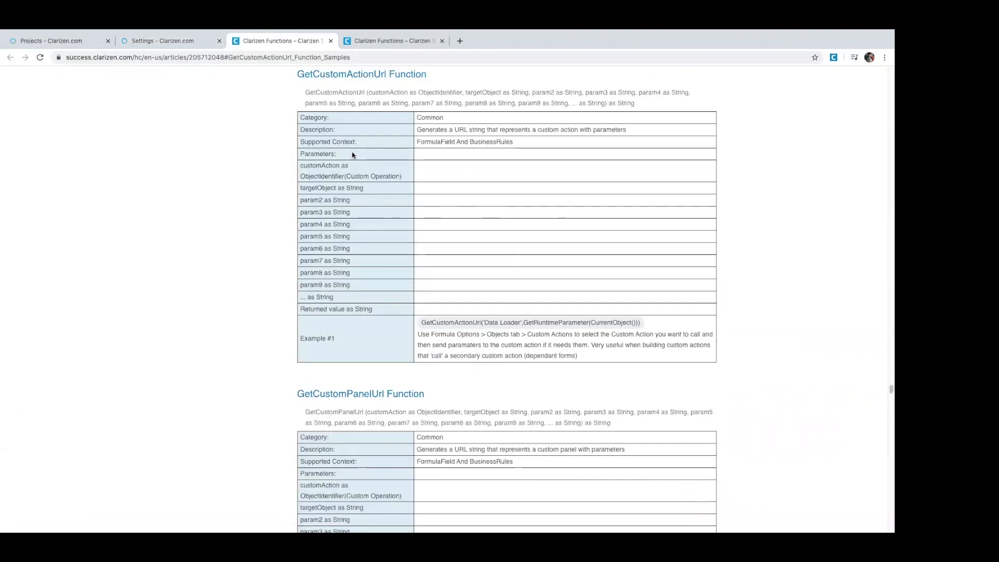
left_click(80, 41)
left_click(164, 44)
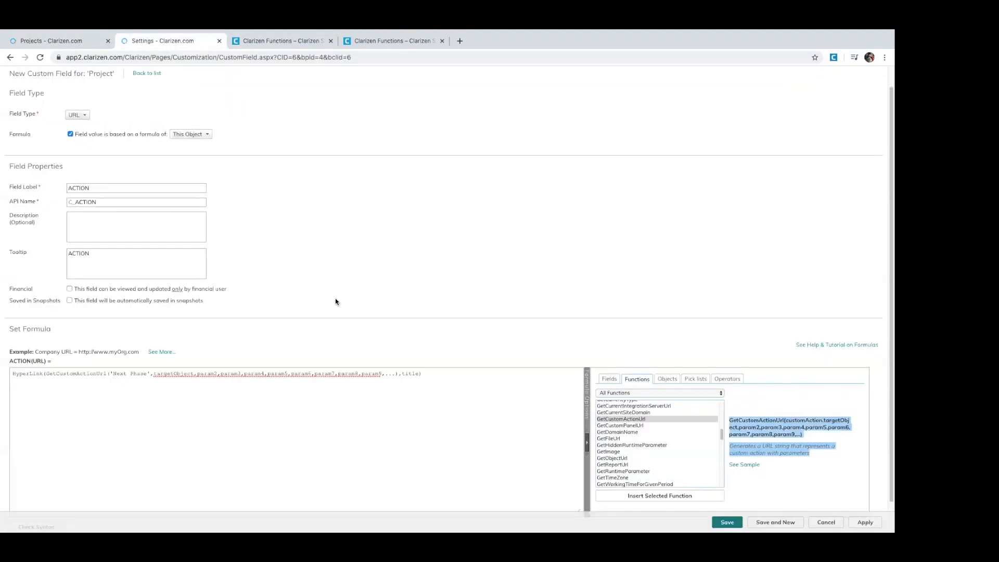
left_click(278, 389)
left_click_drag(110, 373, 396, 373)
left_click(161, 407)
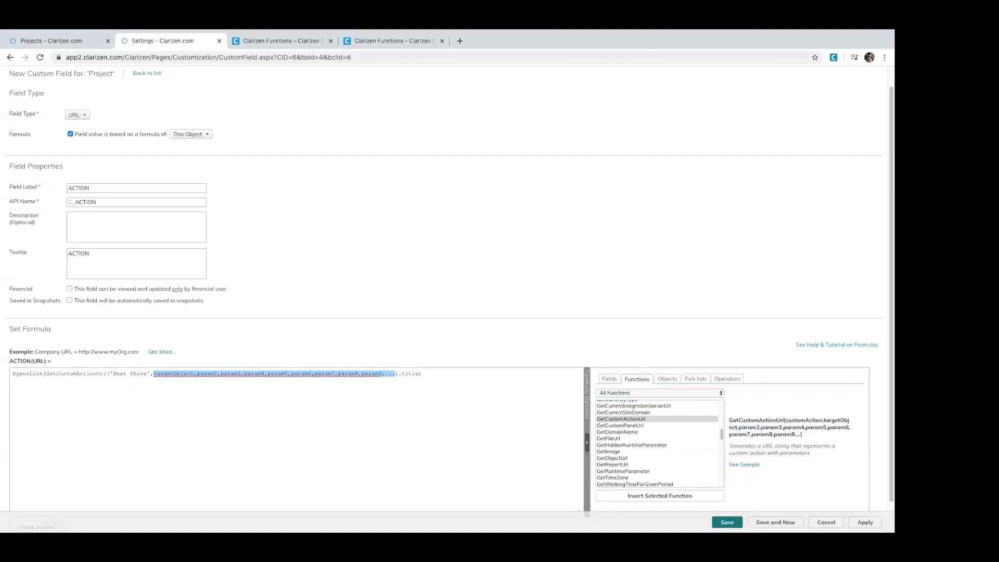
type("GetRunt")
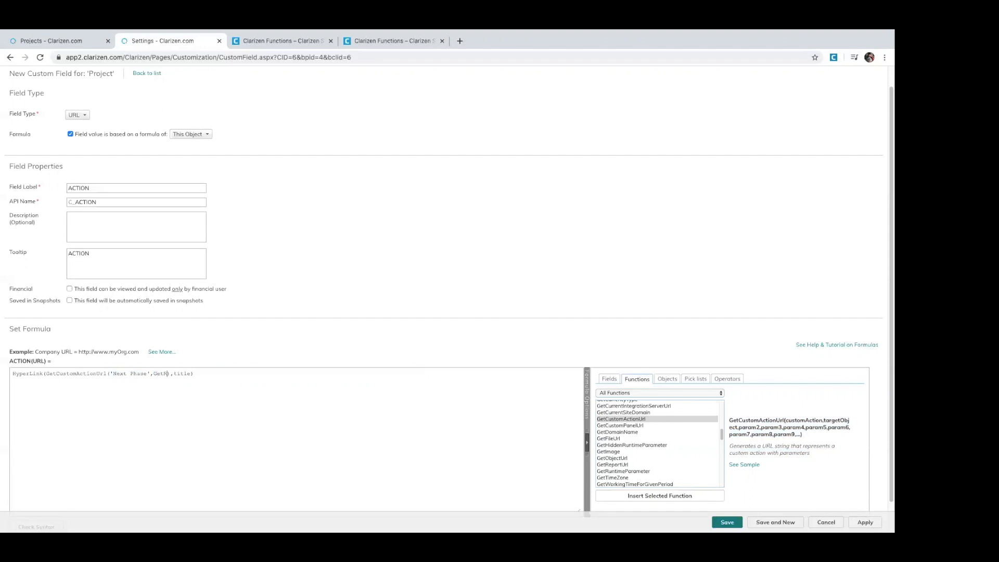
key("BackSpace")
type("TimeParameter(CurrentObject())")
left_click(113, 373)
left_click(146, 371)
left_click_drag(152, 374, 276, 372)
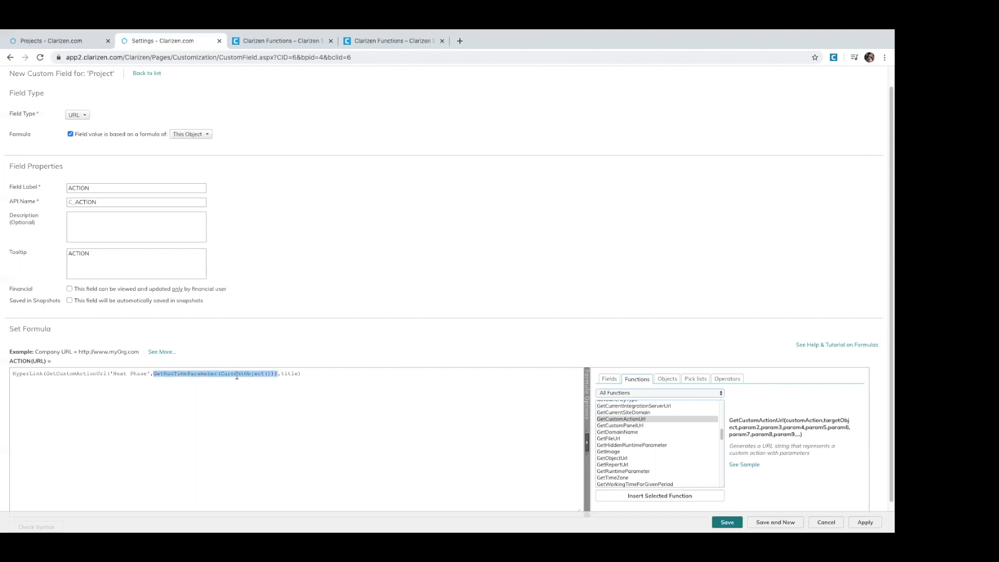
left_click(220, 373)
left_click_drag(220, 373, 275, 371)
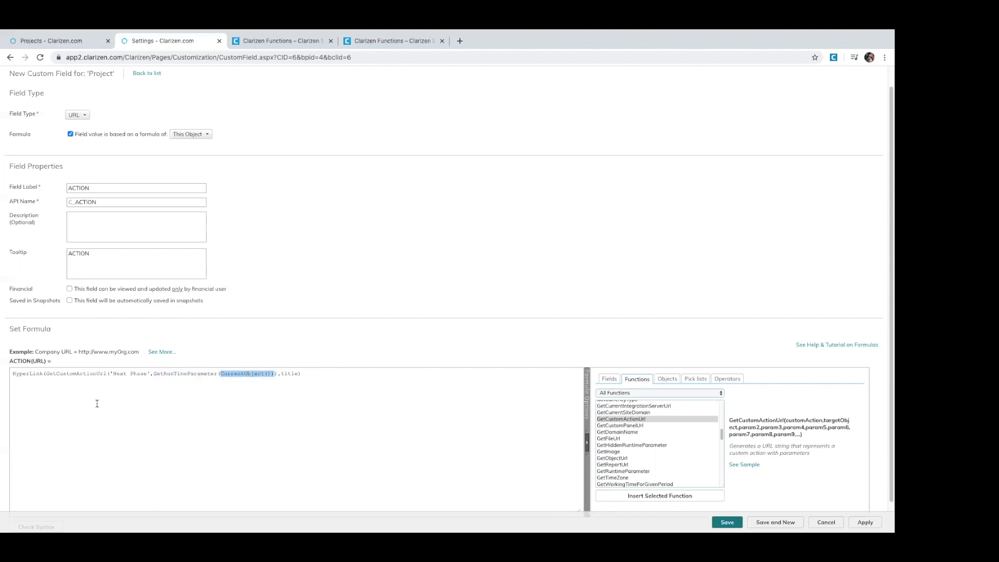
- Replace the title argument of HyperLink in the ACTION formula with 'Move to Next Phase'
left_click(100, 373)
double_click(291, 373)
type("Move to Next Phase'")
left_click(279, 374)
type("'")
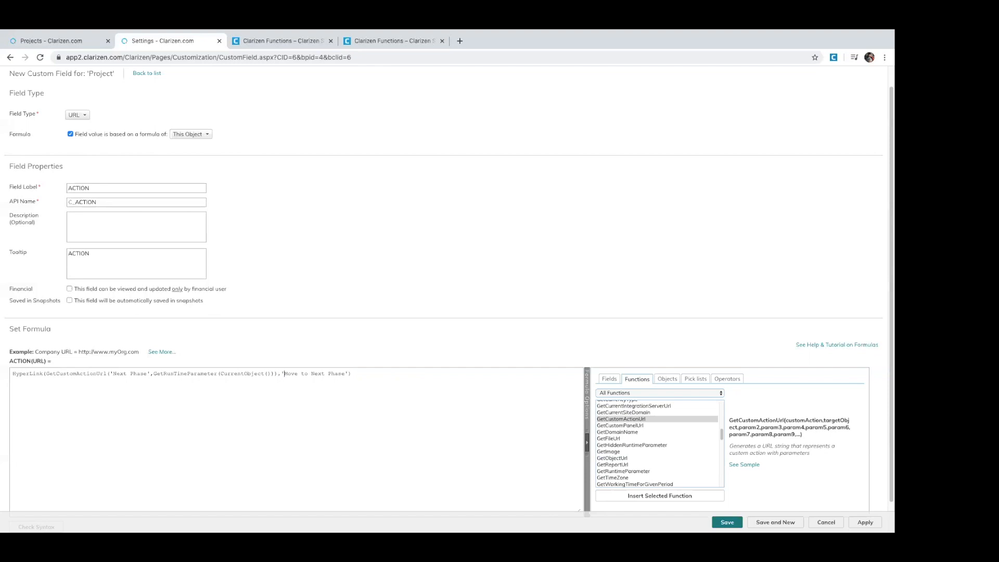
key("super+Tab")
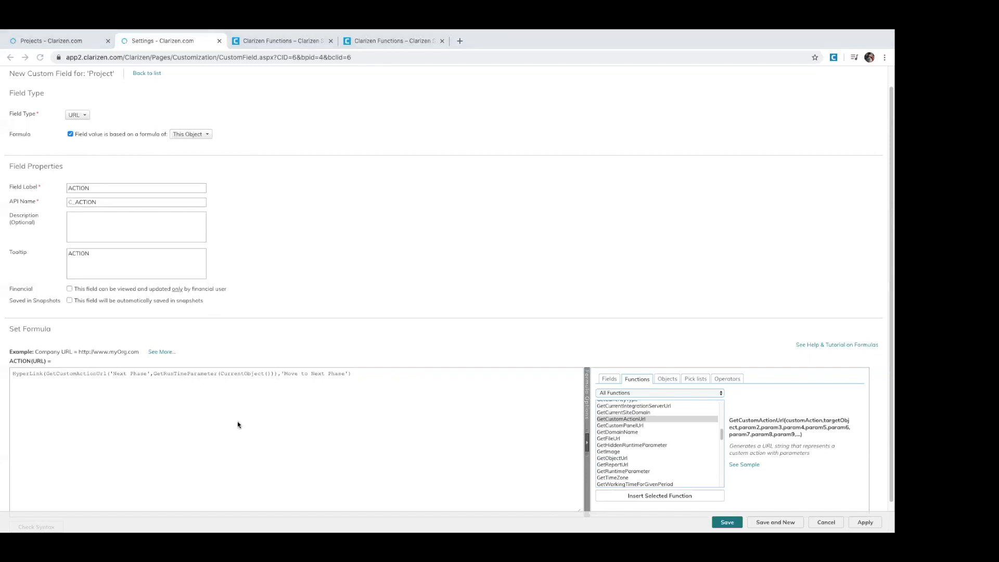
- Review the formula's HyperLink function, its GetCustomActionUrl argument and its title argument
scroll(278, 423, "down", 1)
left_click(46, 341)
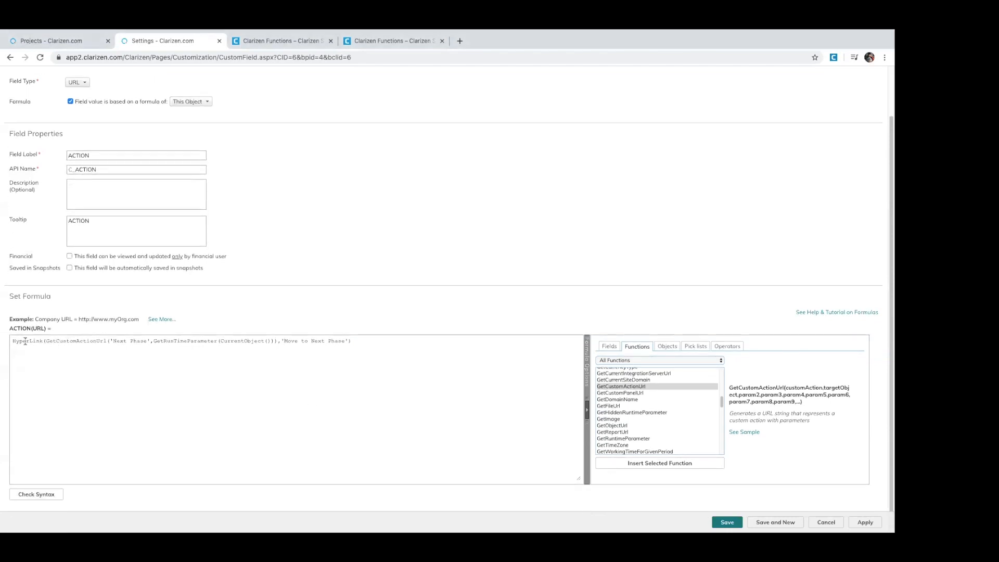
left_click_drag(12, 341, 46, 341)
left_click(350, 341)
left_click_drag(46, 341, 275, 341)
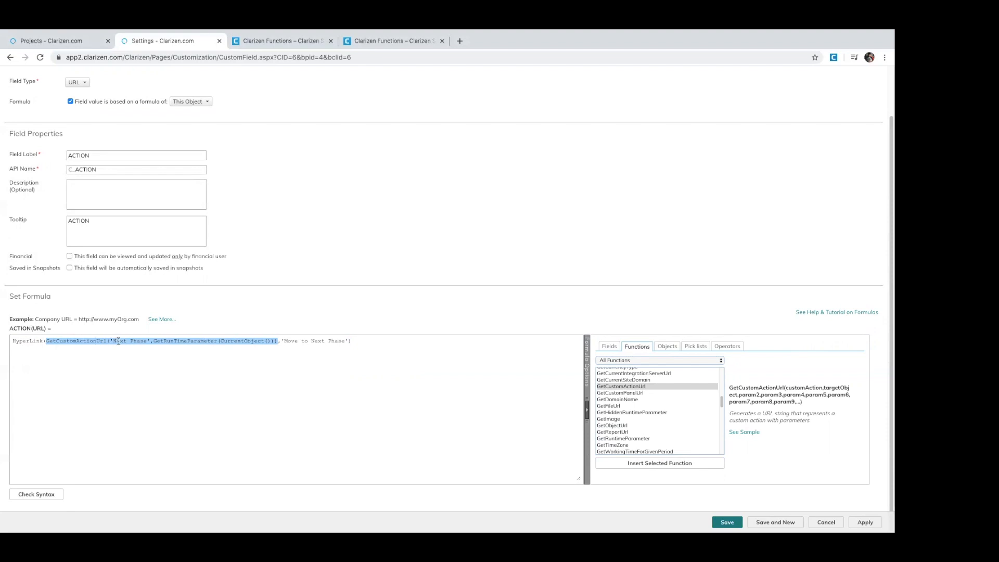
left_click(282, 341)
left_click_drag(281, 341, 350, 341)
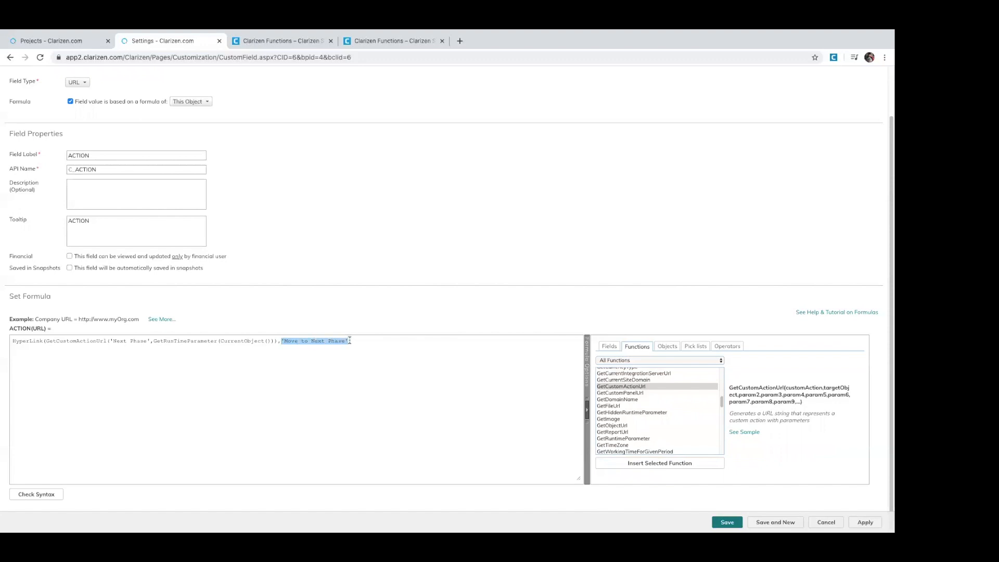
- Check the syntax of the ACTION formula and save the new custom field
left_click(23, 494)
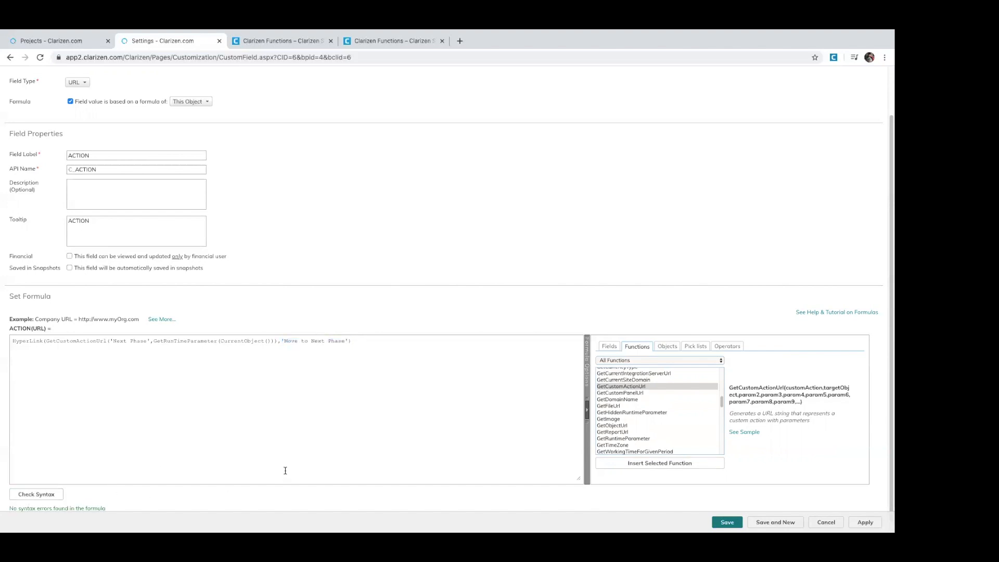
scroll(318, 361, "up", 2)
scroll(323, 365, "down", 2)
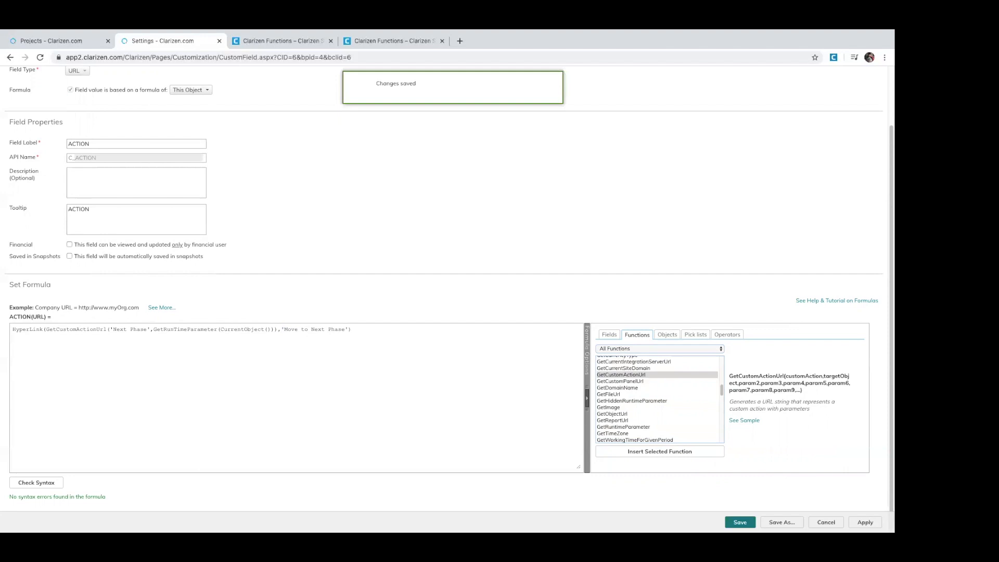
left_click(556, 79)
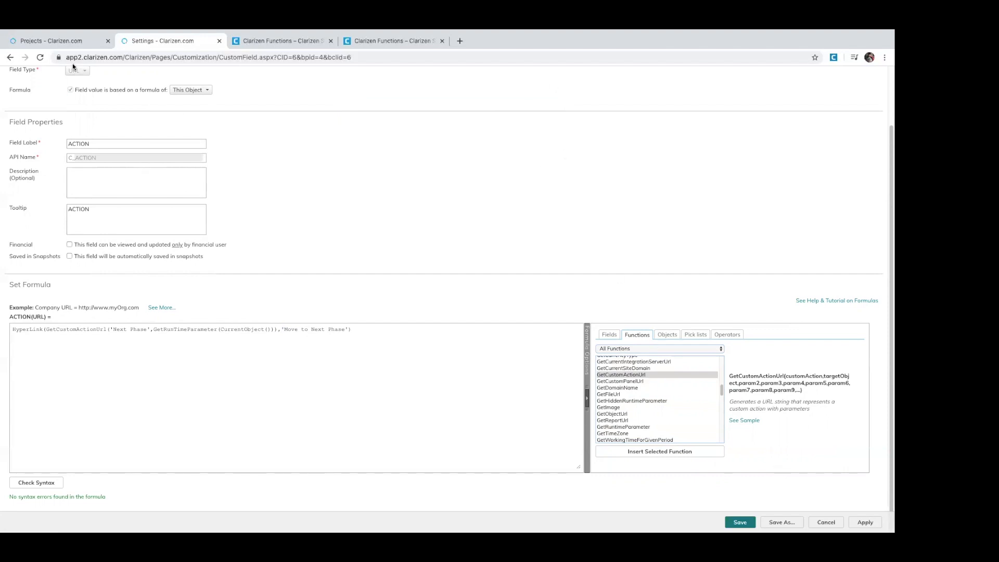
- Return to the Projects list and reload the page
left_click(66, 41)
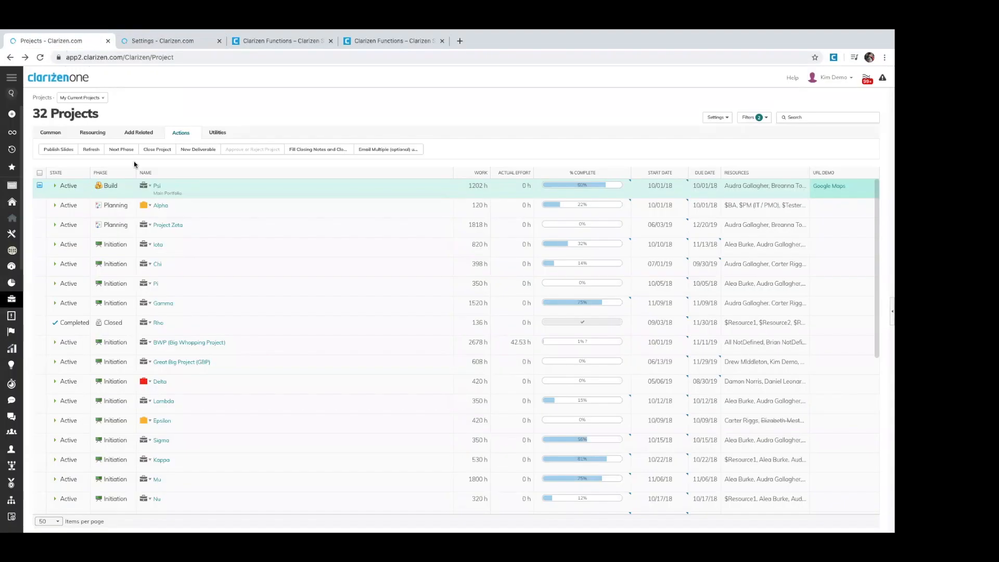
left_click(41, 58)
left_click(104, 242)
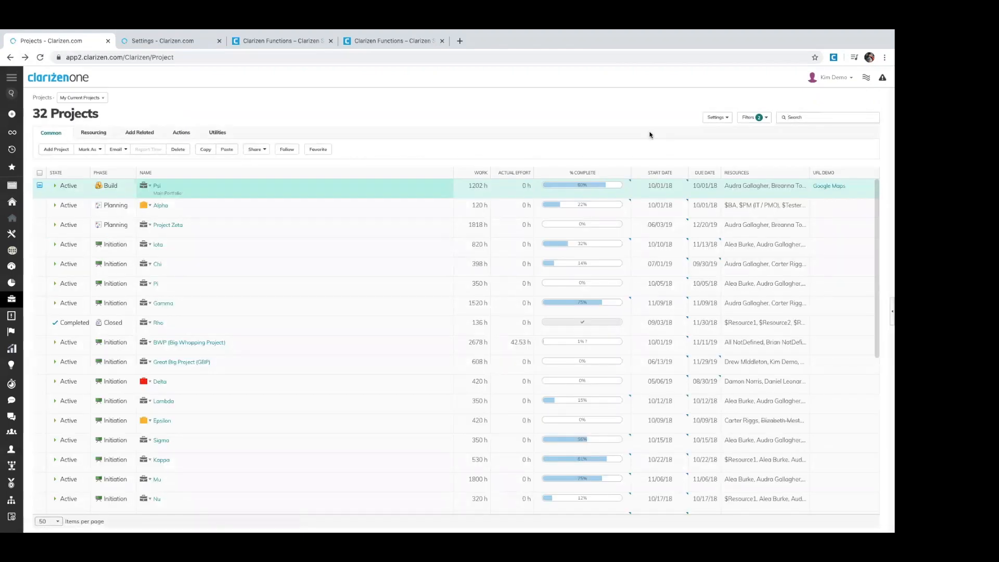
- Add the ACTION field to the Projects grid and place it as the first column
left_click(718, 119)
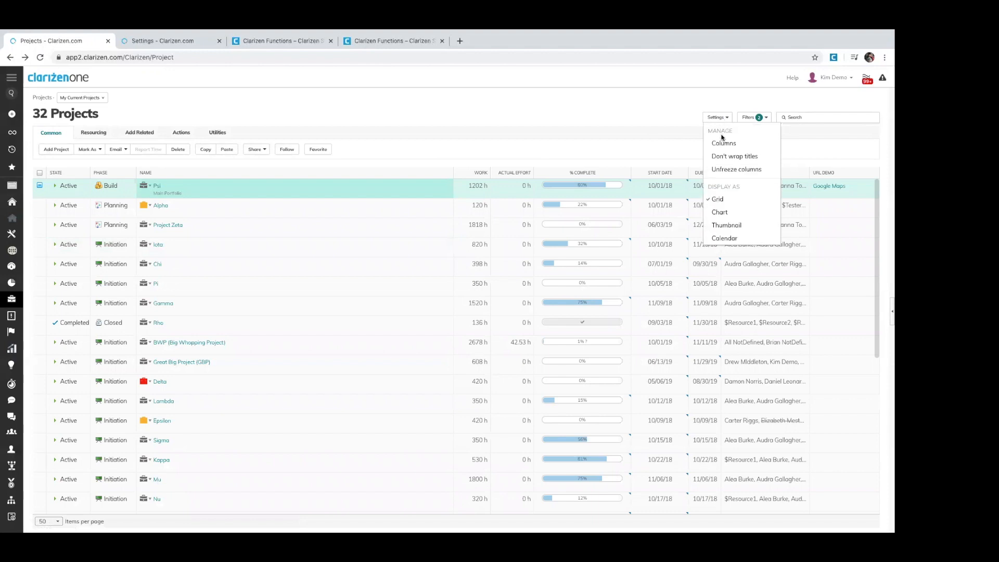
left_click(724, 144)
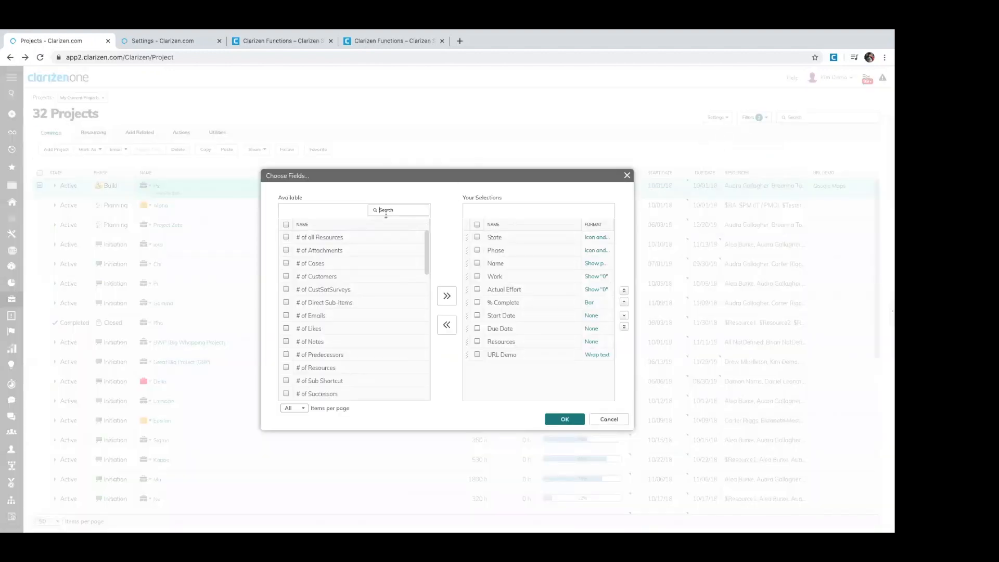
left_click(385, 212)
type("action")
key("Return")
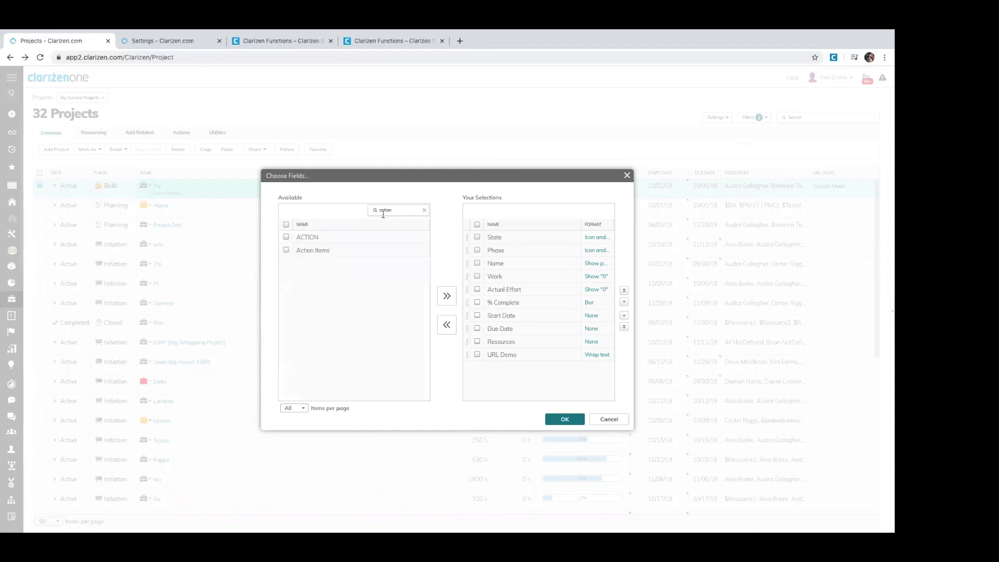
double_click(330, 236)
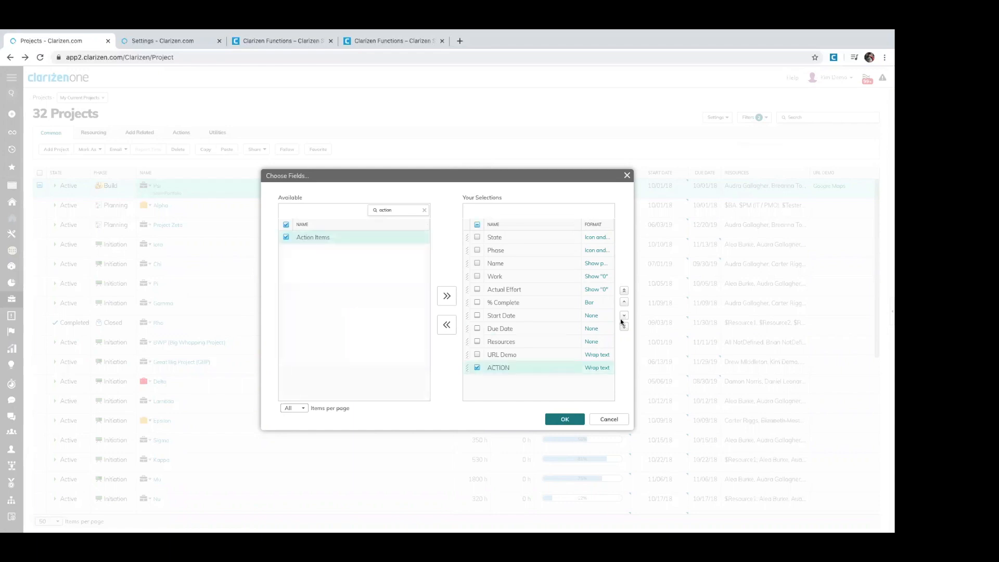
left_click(624, 290)
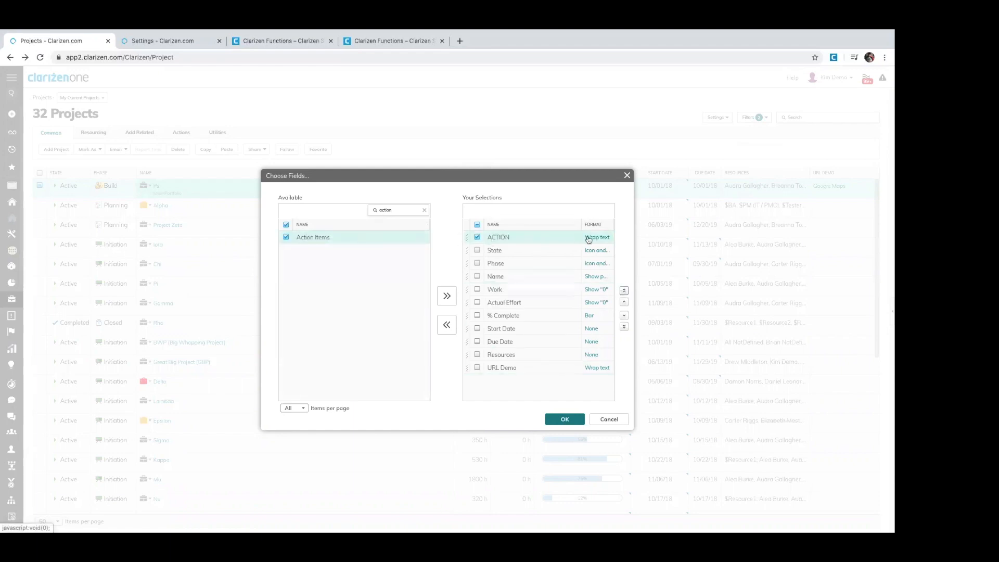
left_click(567, 419)
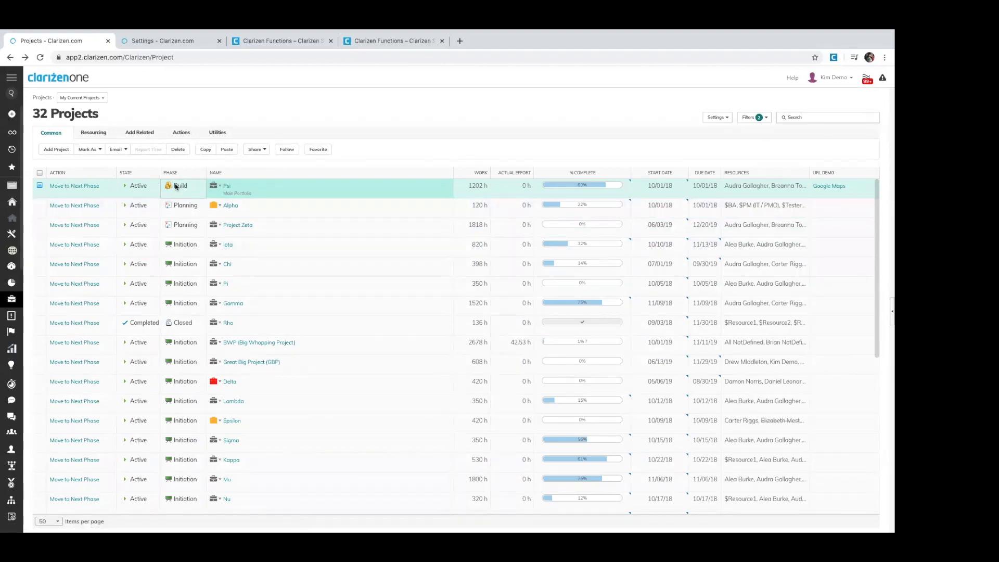
- Run the Move to Next Phase link for project Psi
left_click(60, 186)
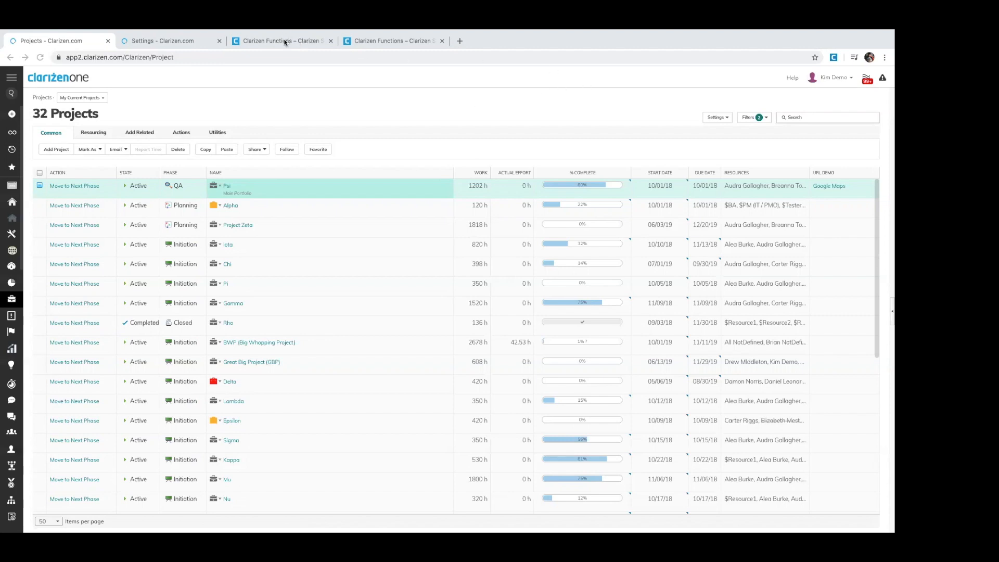
- Open the Clarizen Settings in a new browser tab and switch to it
left_click(838, 78)
right_click(819, 102)
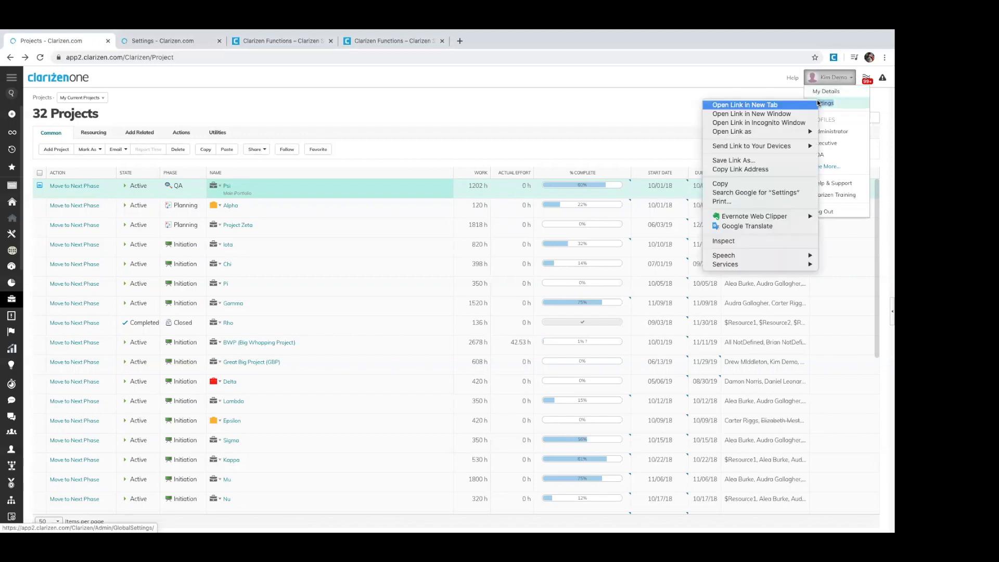
left_click(789, 107)
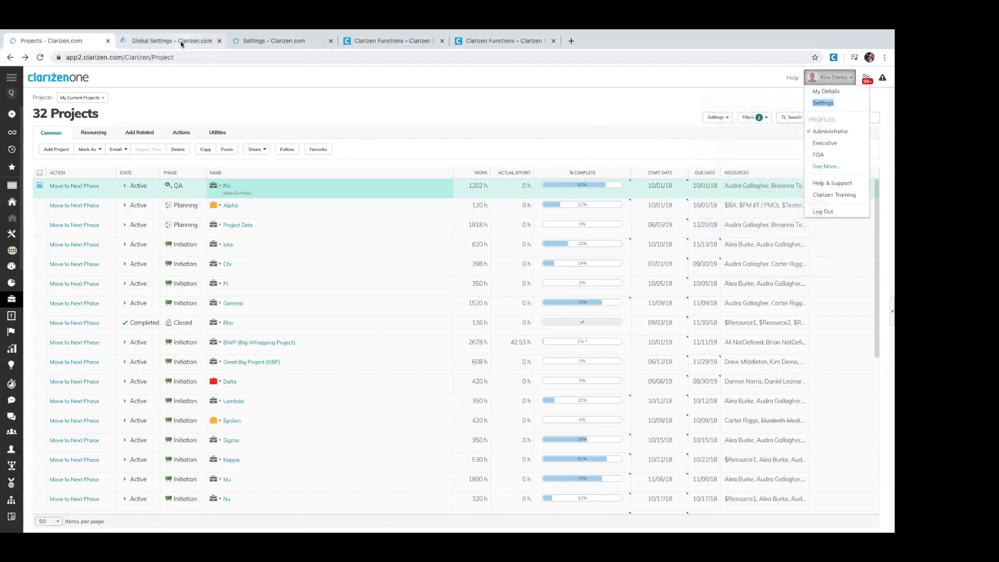
left_click(182, 43)
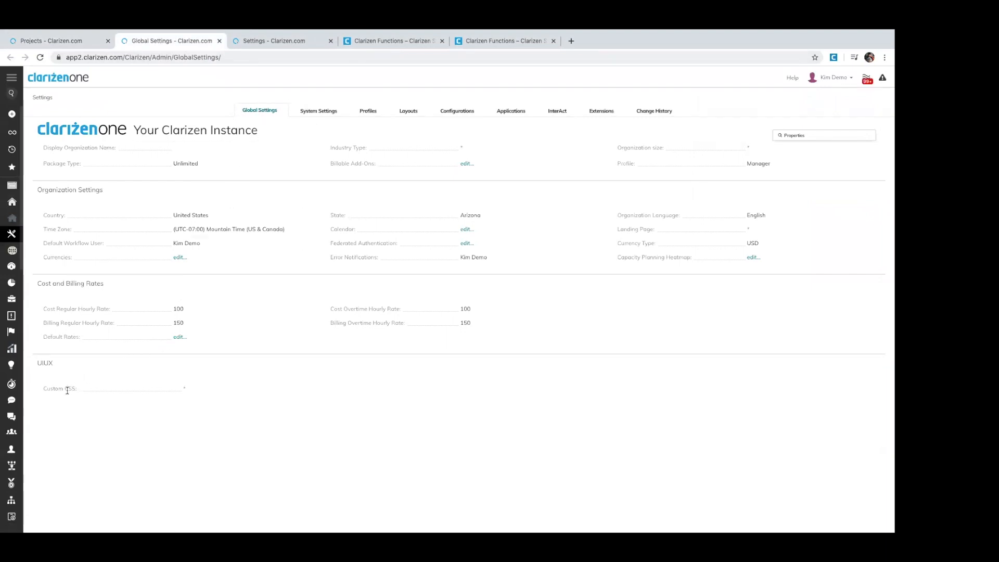
- Locate the Custom CSS property under UIUX in Global Settings, also by searching the properties for css
left_click(203, 394)
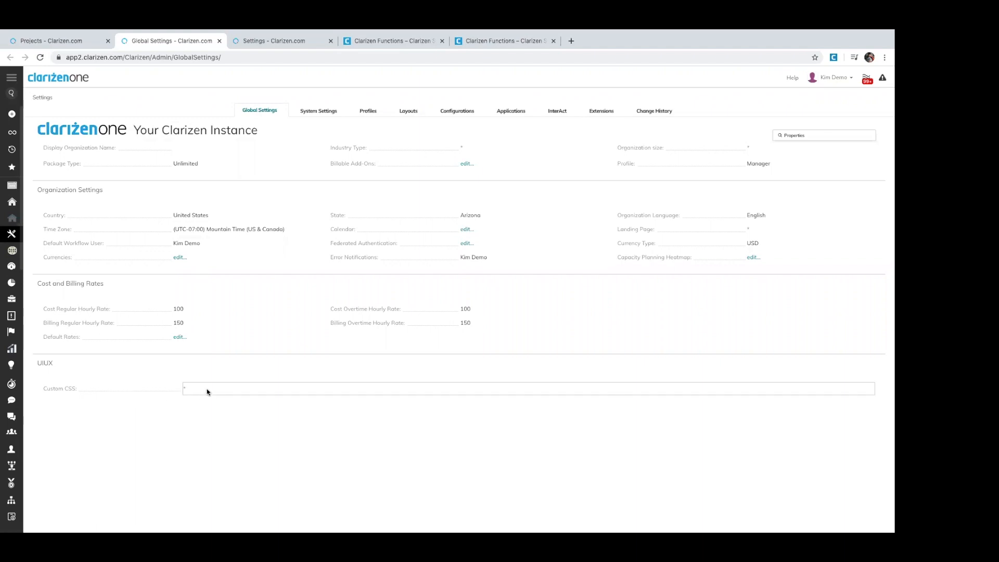
left_click(207, 392)
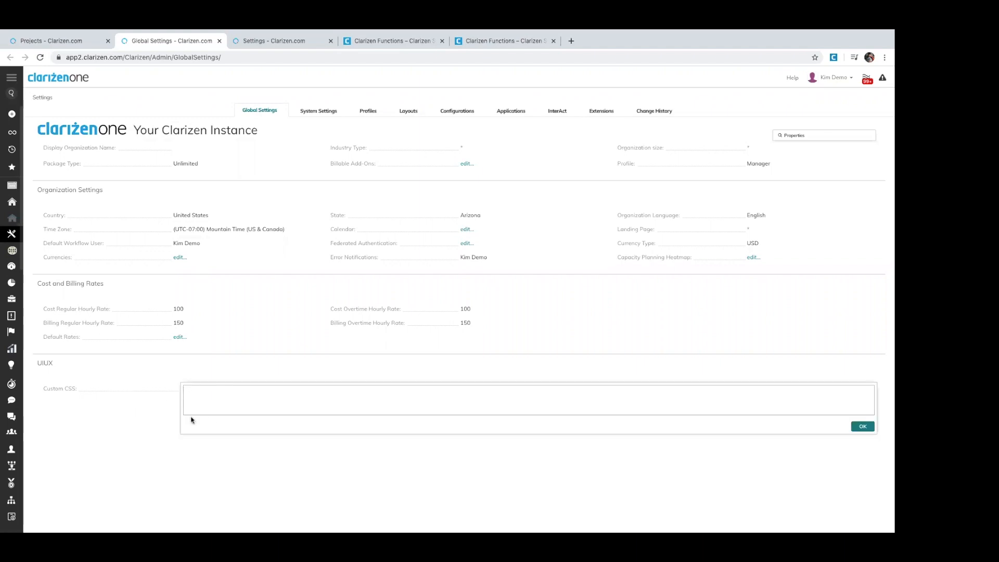
left_click(70, 416)
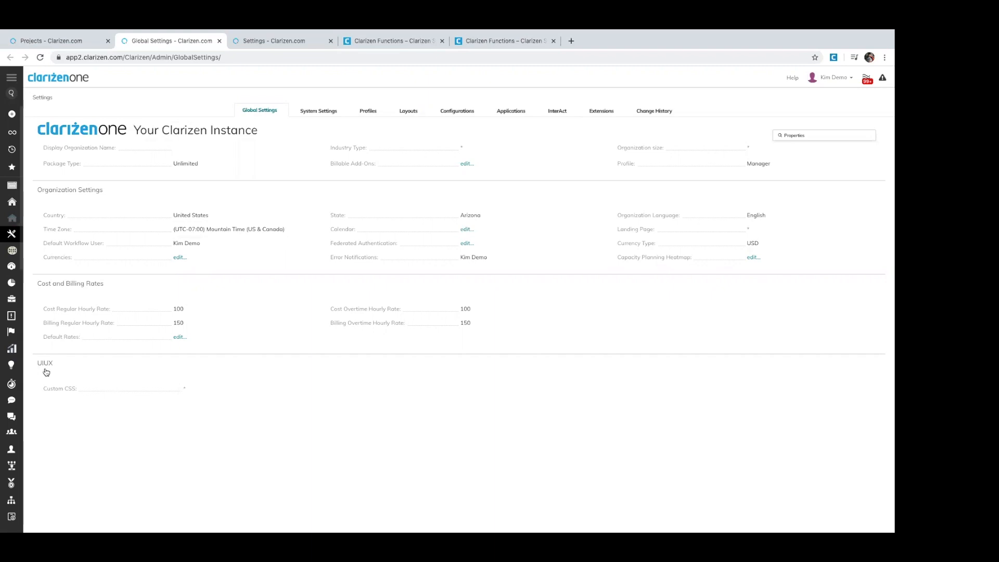
left_click_drag(45, 388, 95, 393)
left_click(804, 134)
type("css")
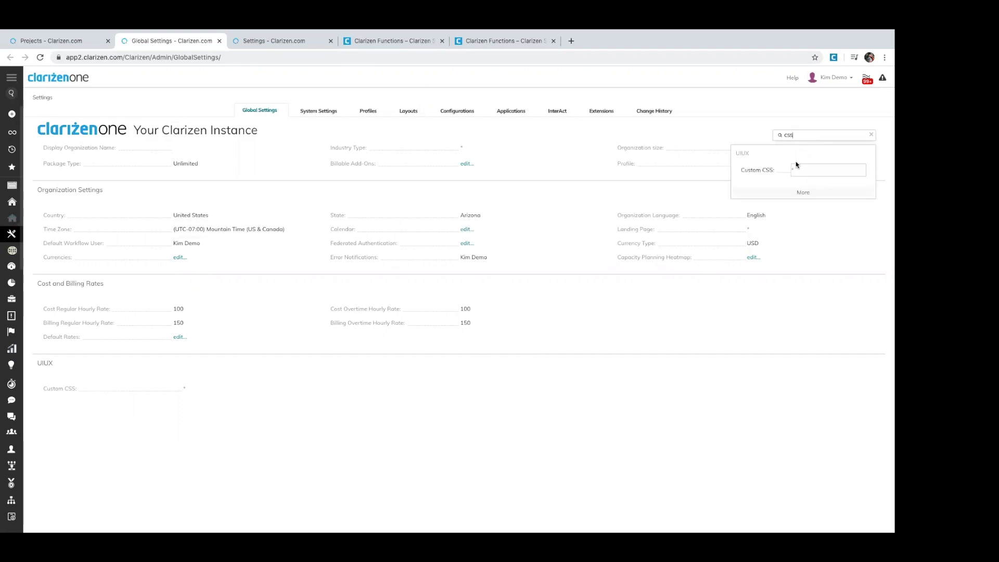
left_click(749, 105)
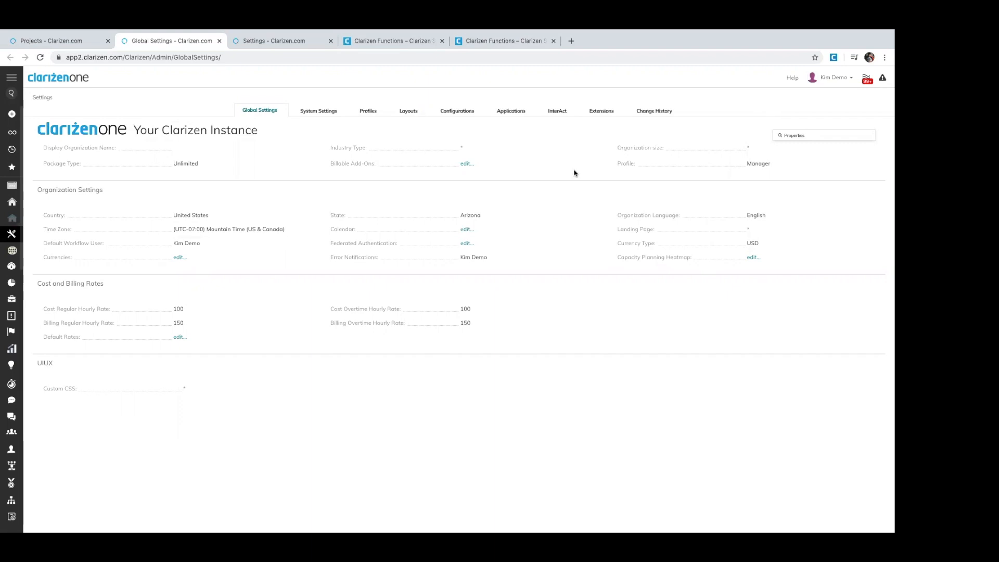
- Enter the URL TO BUTTON CODE styles for .object-link links as the Custom CSS and confirm them
left_click(181, 405)
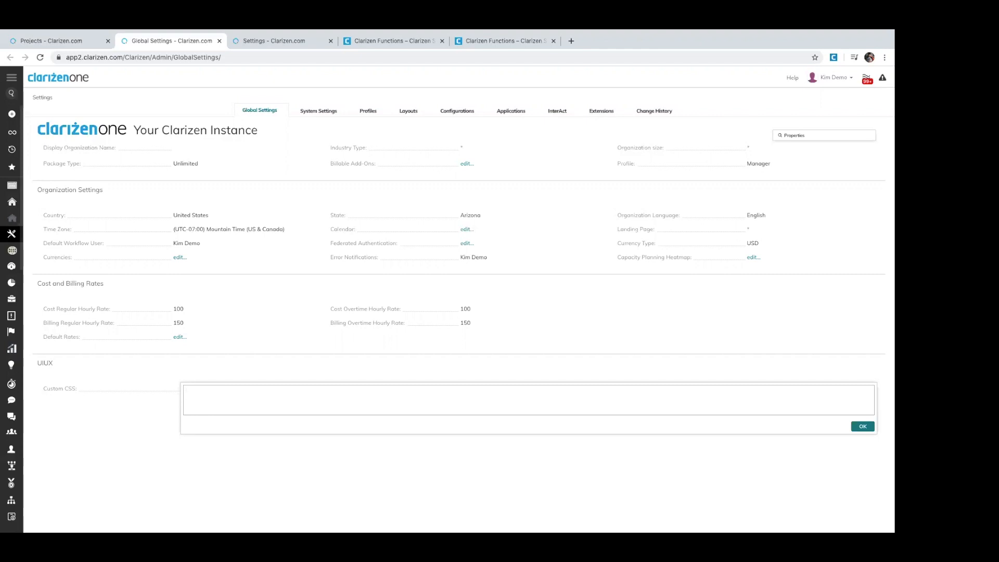
left_click(214, 397)
type(".object-link span{text-align:center}.object-link a,.object-link a:link,.object-link a:visited{display:inline-block;margin:0;padding:2px 15px;color:#666;border:1px solid #ccc;border-radius:3px;cursor:pointer;text-decoration:none;text-align:center;font-size:12px;background:#eee url(../../images/bg-button.png) no-repeat left center;overflow:visible;-webkit-transition:all .15s ease-in;-moz-transition:all .15s ease-in;transition:all .15s ease-in} .object-link a:hover{border-color:#999;color:#000;box-shadow:0 1px 2px rgba(0,0,0,.15)}.obj-field-cnt:hover .object-link .o-val{padding-right:0}")
left_click_drag(871, 404, 872, 396)
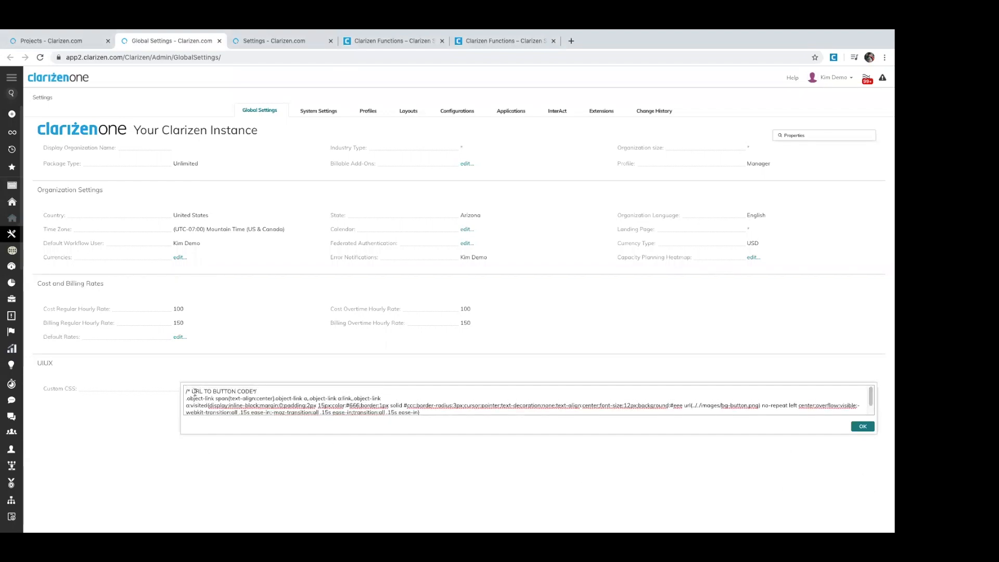
left_click_drag(185, 389, 256, 390)
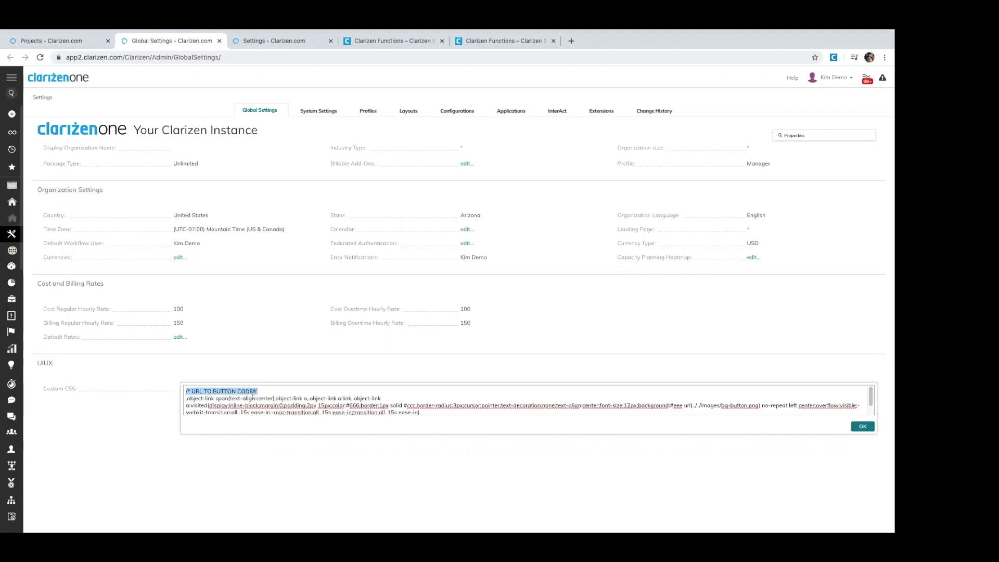
scroll(253, 396, "down", 1)
left_click_drag(185, 395, 570, 412)
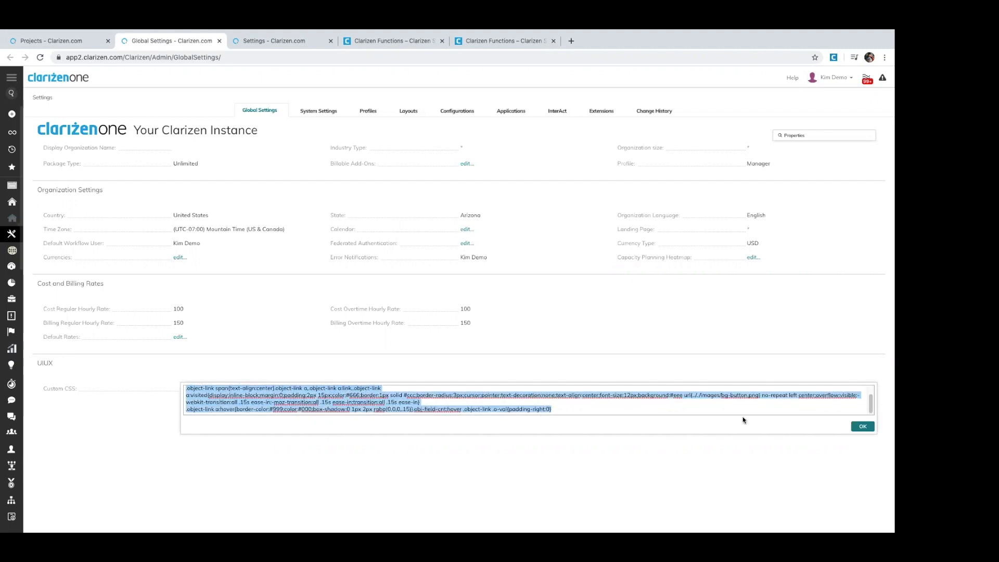
left_click(863, 427)
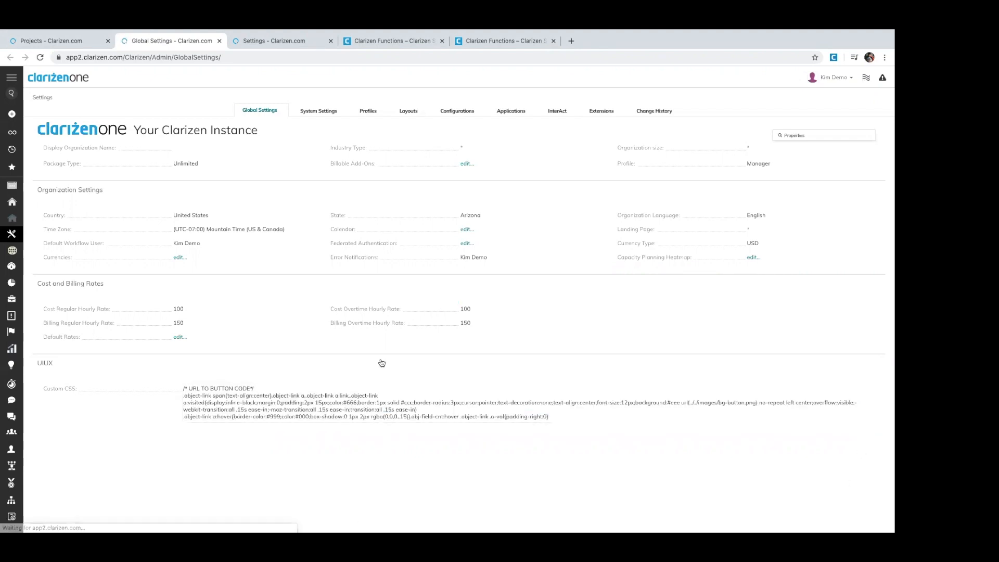
- Close the settings and Clarizen Functions browser tabs and reload the Projects list
left_click(219, 40)
left_click(220, 41)
left_click(219, 41)
left_click(220, 41)
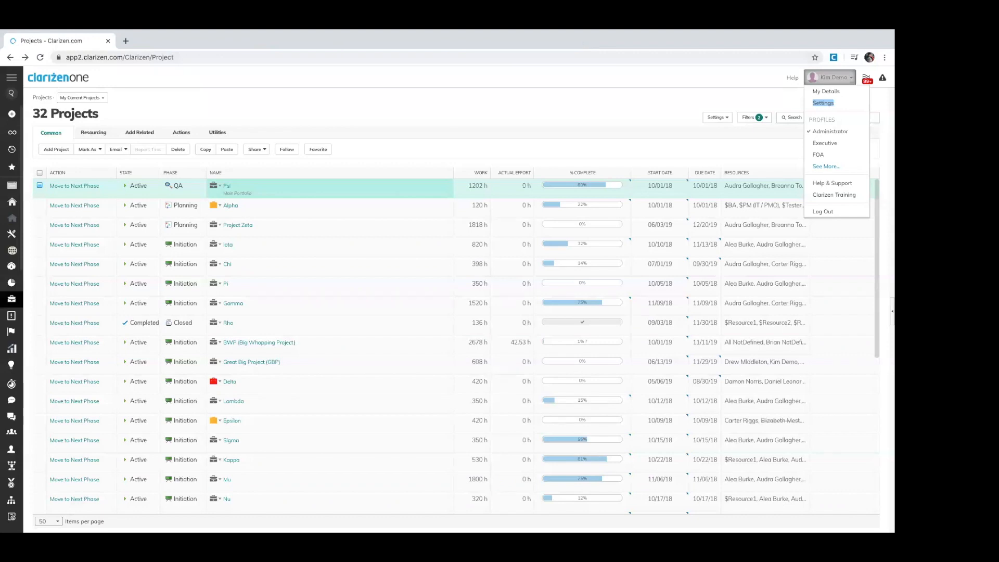
left_click(40, 58)
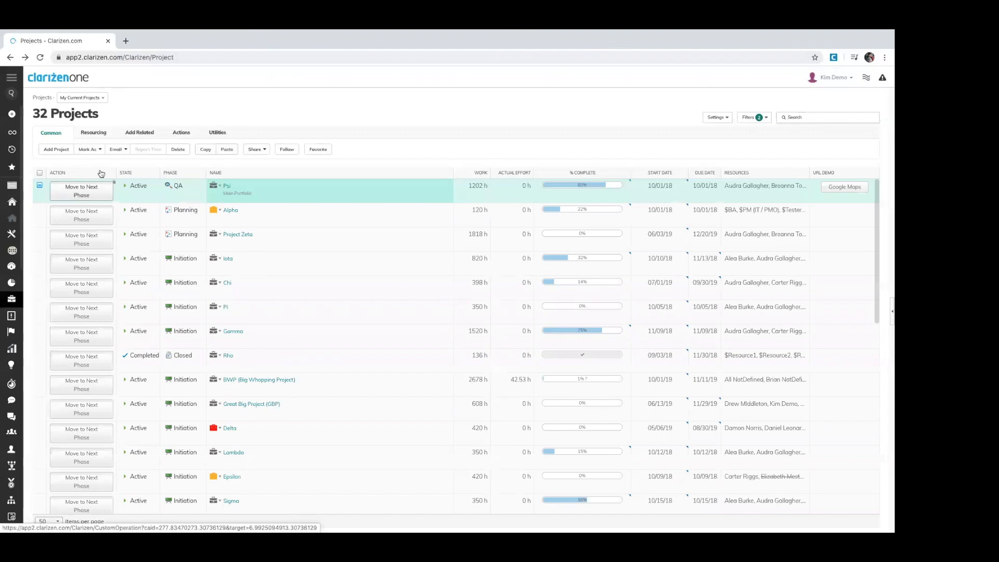
- Widen the ACTION column and run Move to Next Phase for projects Psi and Iota
left_click_drag(118, 172, 130, 169)
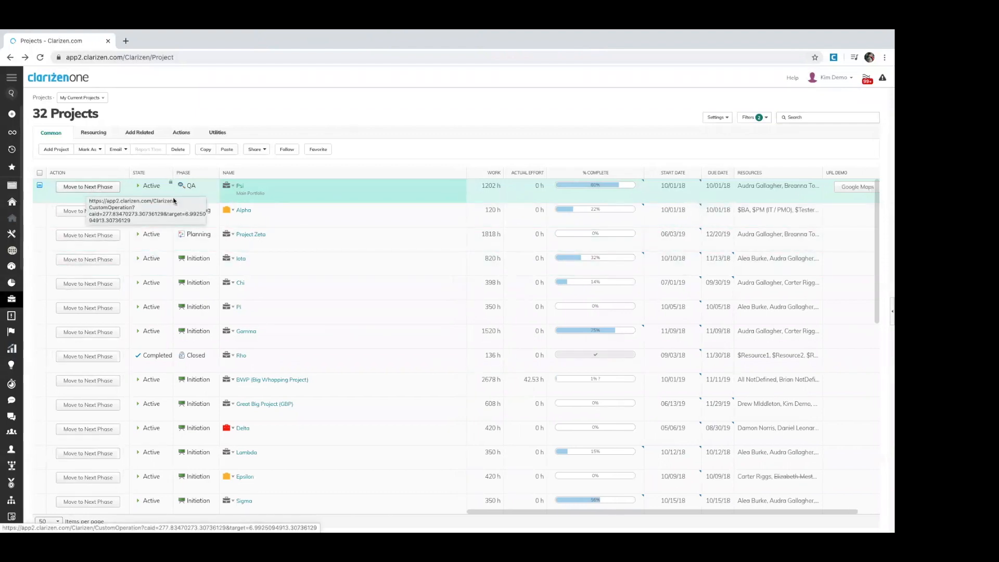
left_click(82, 187)
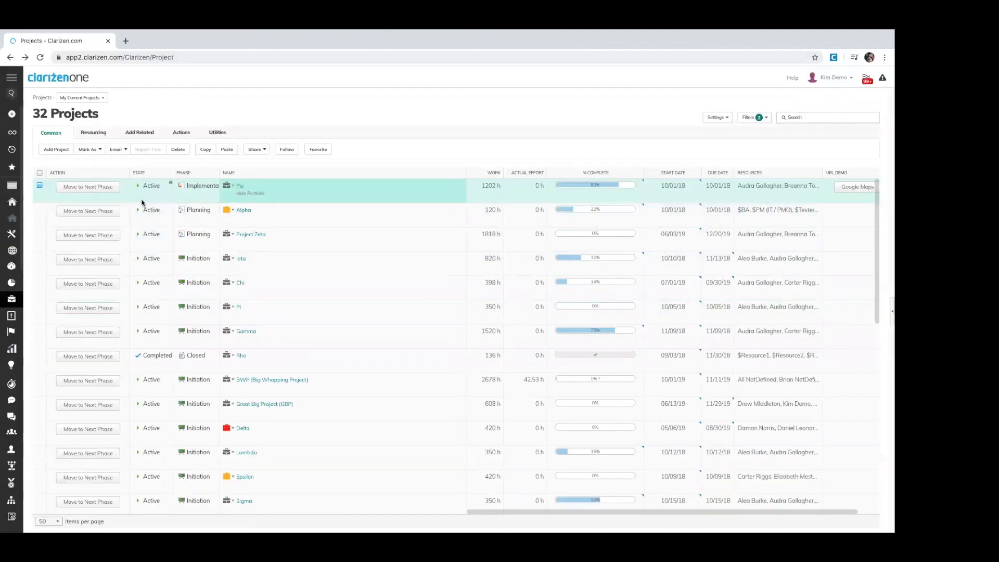
left_click(89, 265)
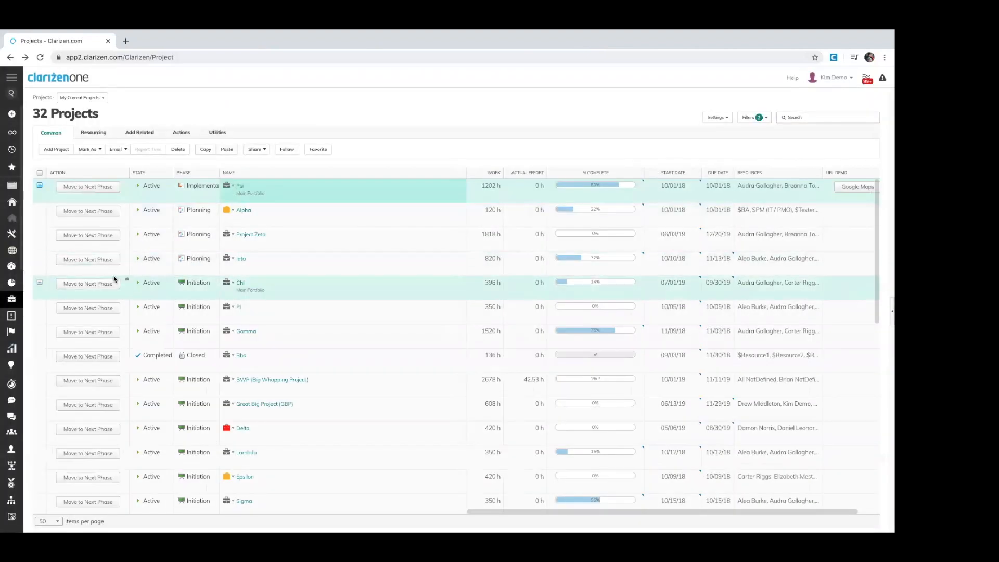
- Run Move to Next Phase for project Iota and open the Project ACTION field from the Configurations settings in a new browser tab
left_click(99, 260)
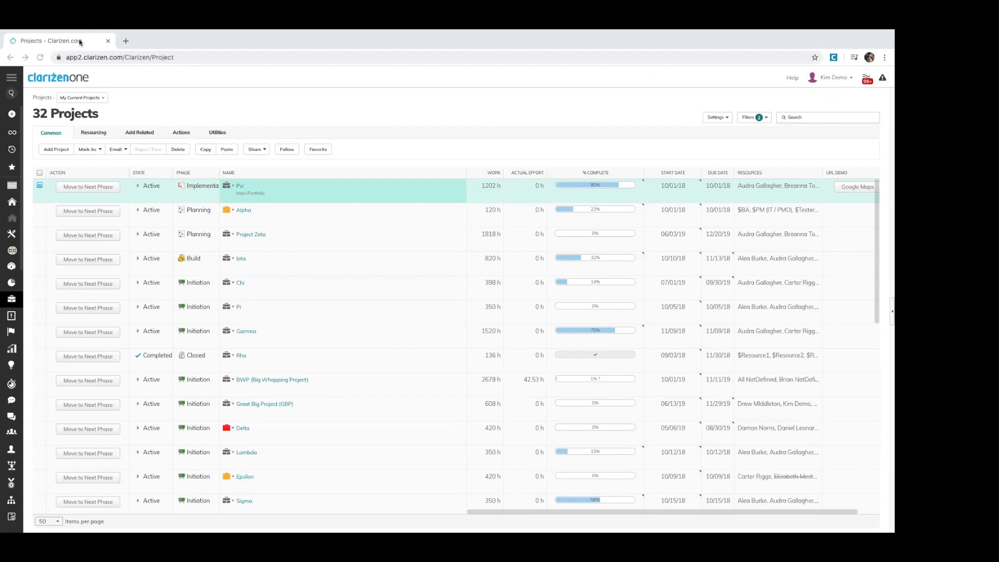
left_click(828, 81)
right_click(825, 102)
left_click(750, 107)
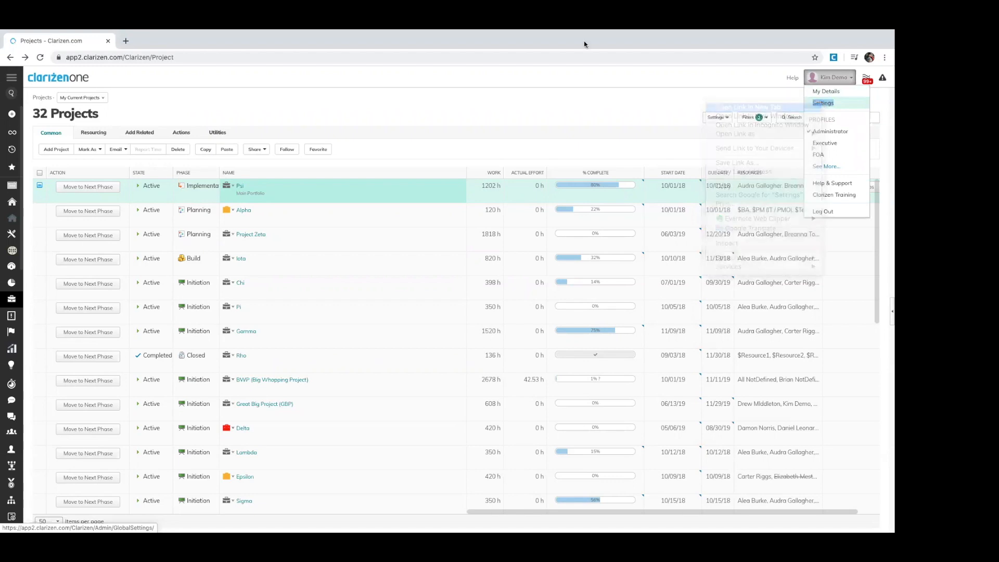
left_click(148, 41)
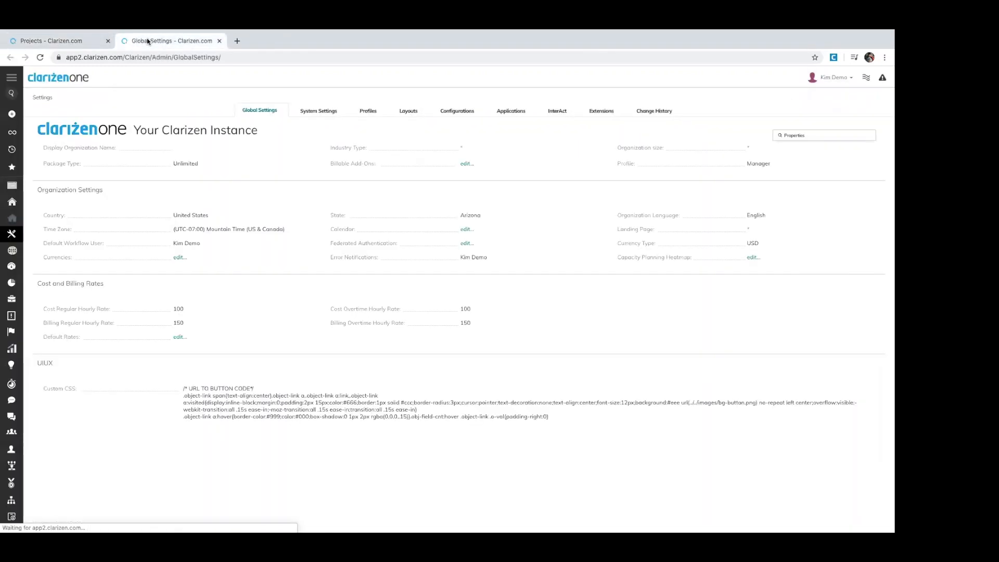
left_click(458, 111)
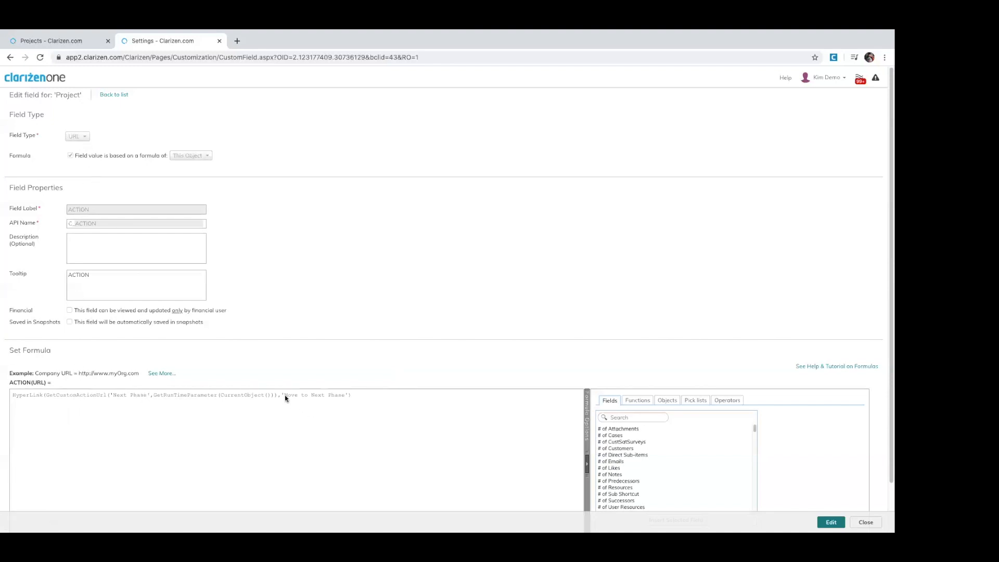
- Replace 'Move to Next Phase' in the ACTION formula with Case(ToString($Phase), ...) pairing each phase from Initiation to Closed with its 'Move to' label, defaulting to NULL
left_click_drag(329, 397, 347, 395)
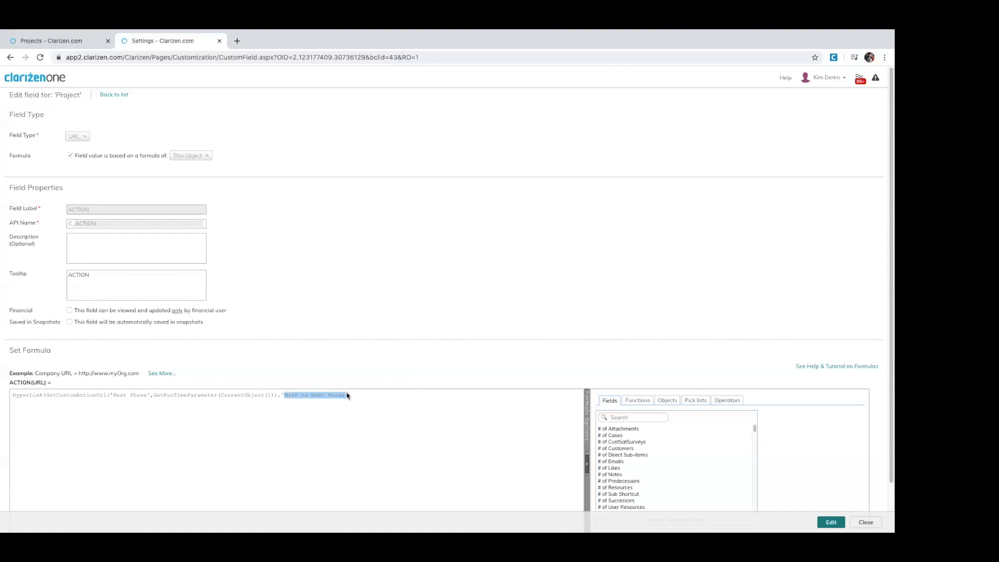
left_click(306, 401)
left_click_drag(285, 397, 345, 396)
left_click(838, 520)
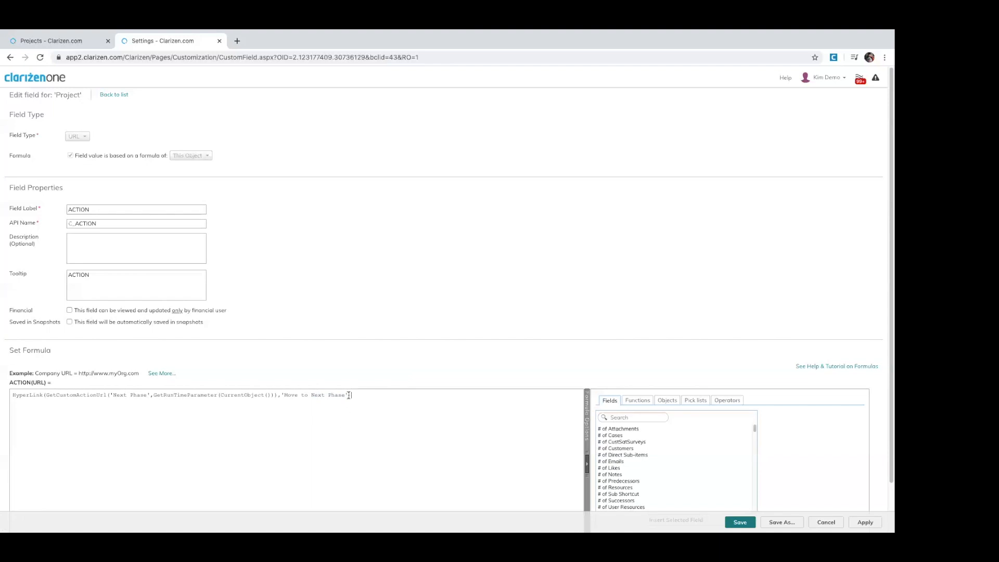
key("Return")
left_click_drag(81, 401, 11, 401)
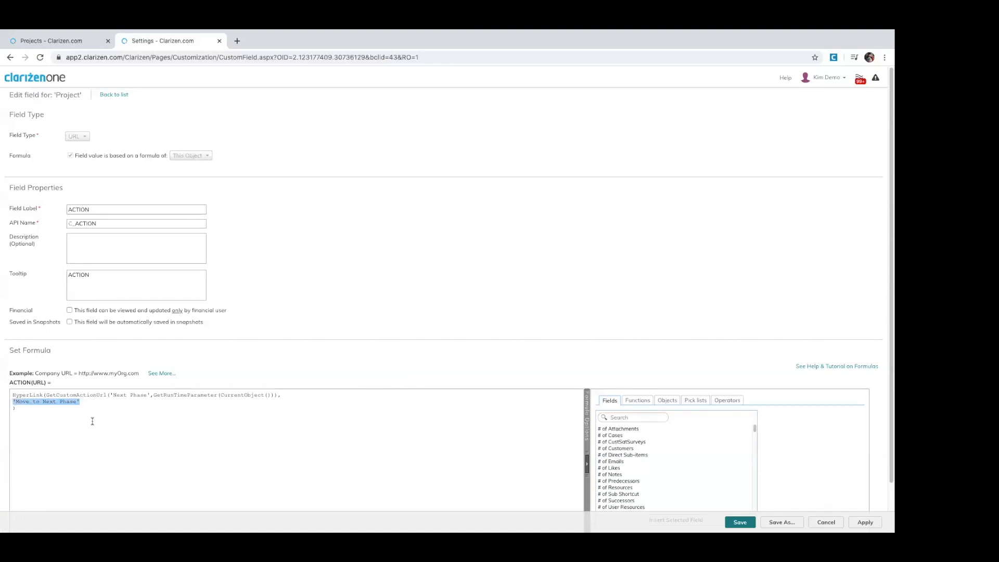
type("Case(ToString($Phase),    'Initiation', 'Move to Planning',    'Planning', 'Move to Build',    'Build', 'Move to QA',    'QA', 'Move to Implementation',    'Implementation', 'Move to Pilot',    'Pilot', 'Move to Rollout',    'Rollout', 'Move to Closure',    'Closure', 'Move to Closed',    'Closed', 'Move to Closed',    NULL )")
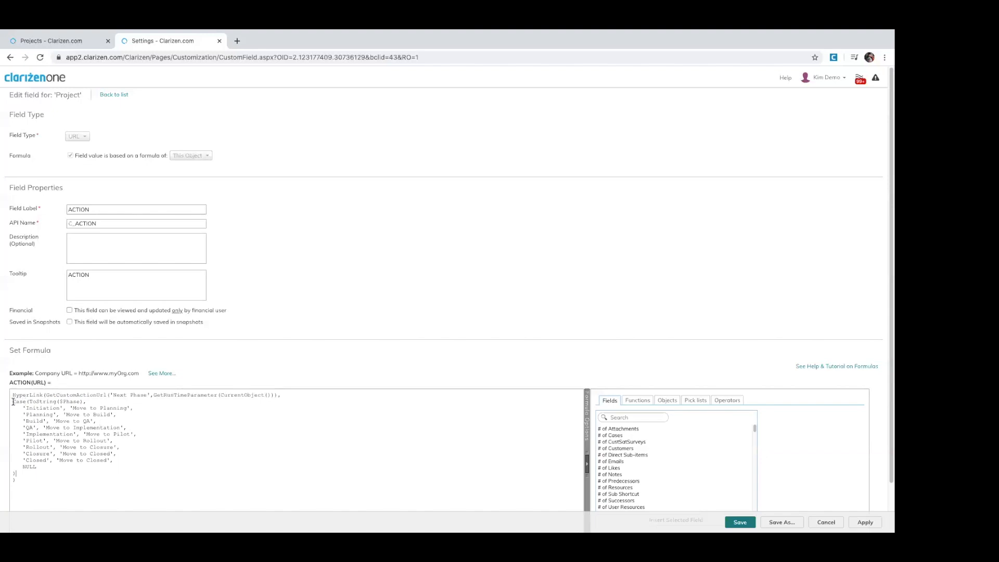
- Examine the Case expression in the ACTION formula: the ToString($Phase) argument, the phase and label pairs, and the NULL default
left_click_drag(14, 402, 31, 402)
left_click(34, 406)
left_click_drag(13, 402, 81, 402)
left_click(30, 402)
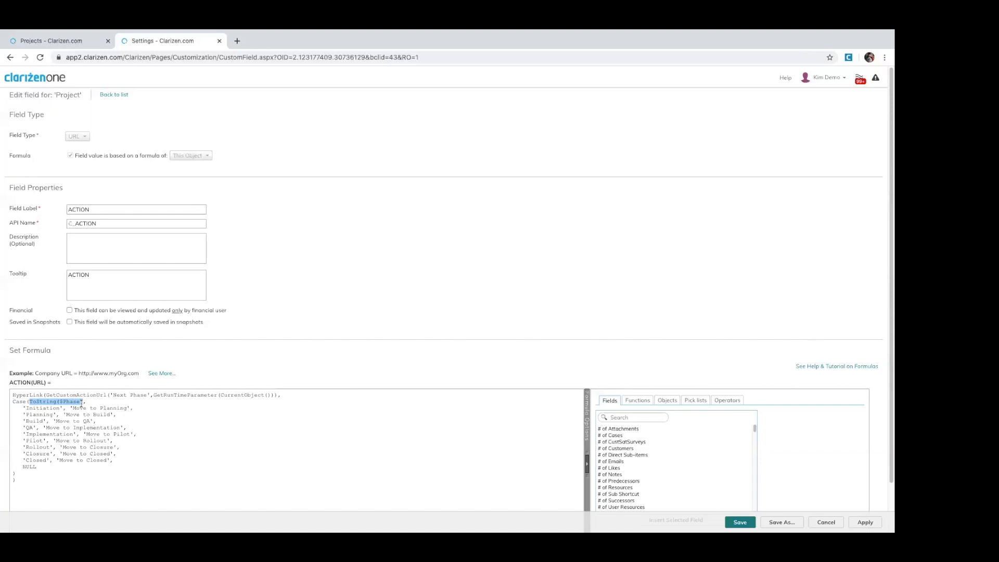
left_click(60, 401)
left_click_drag(26, 408, 62, 408)
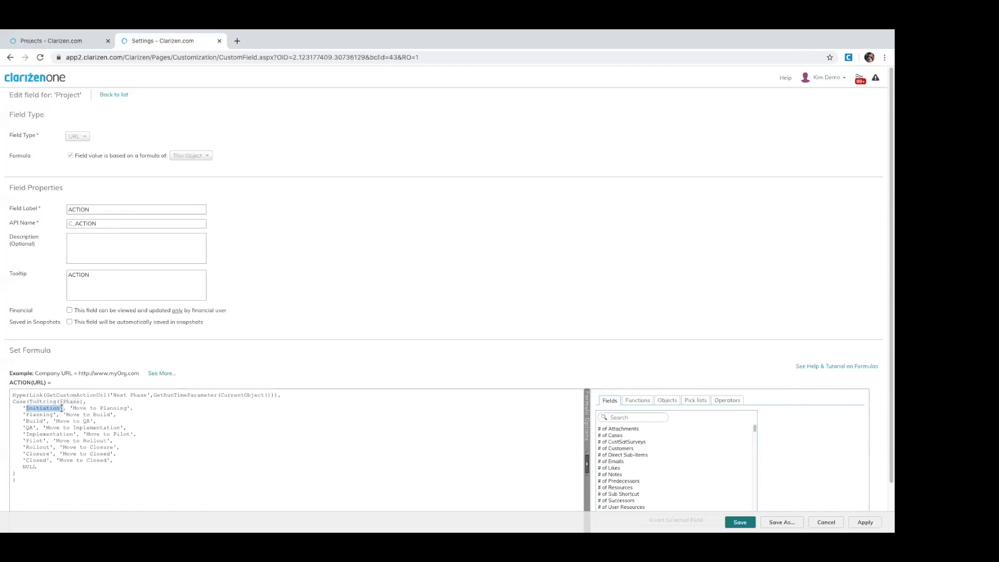
left_click(70, 409)
left_click_drag(70, 409, 131, 406)
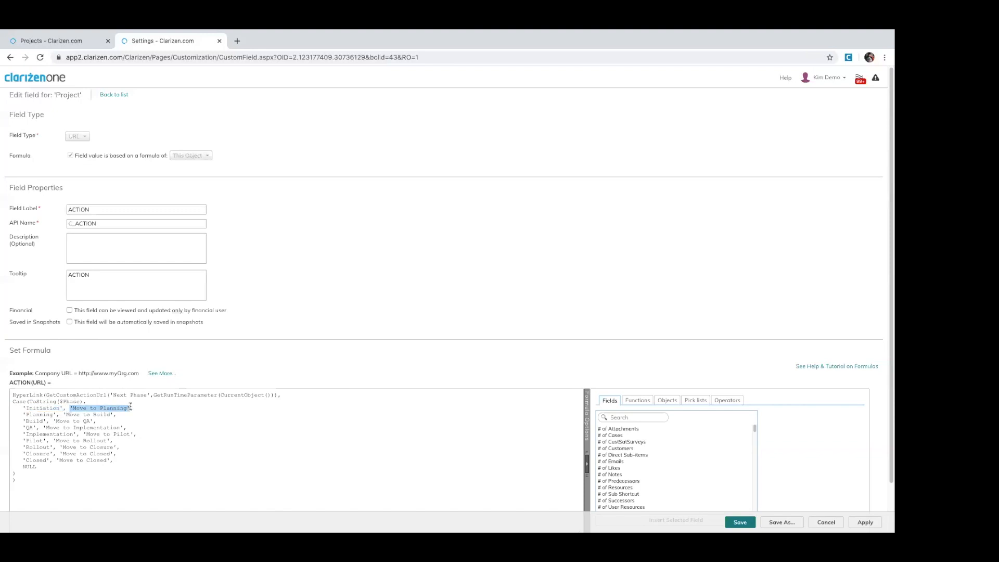
left_click_drag(23, 414, 110, 415)
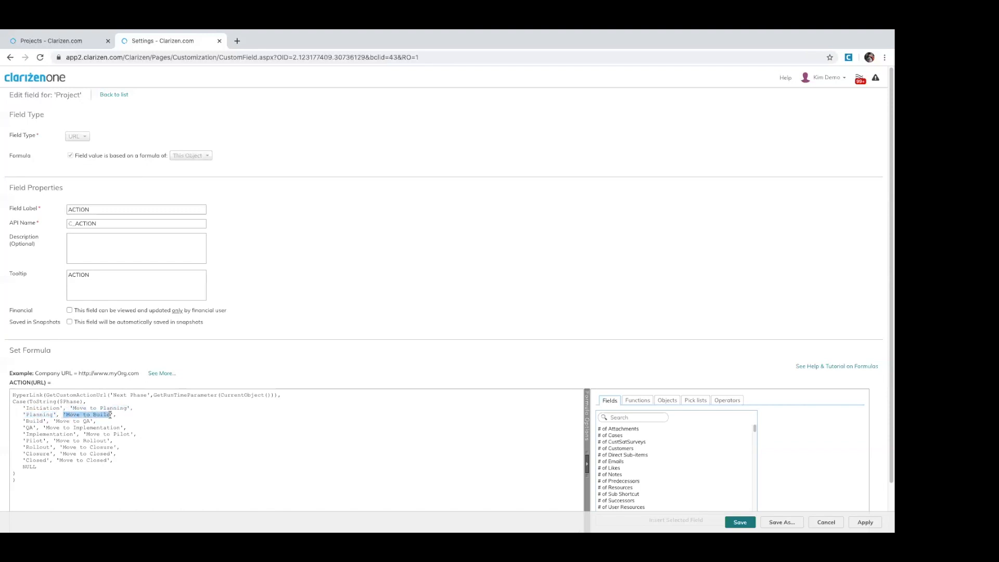
left_click(28, 421)
left_click_drag(38, 467, 22, 468)
left_click(31, 409)
- Check the syntax of the ACTION formula and apply the field changes
scroll(124, 467, "down", 1)
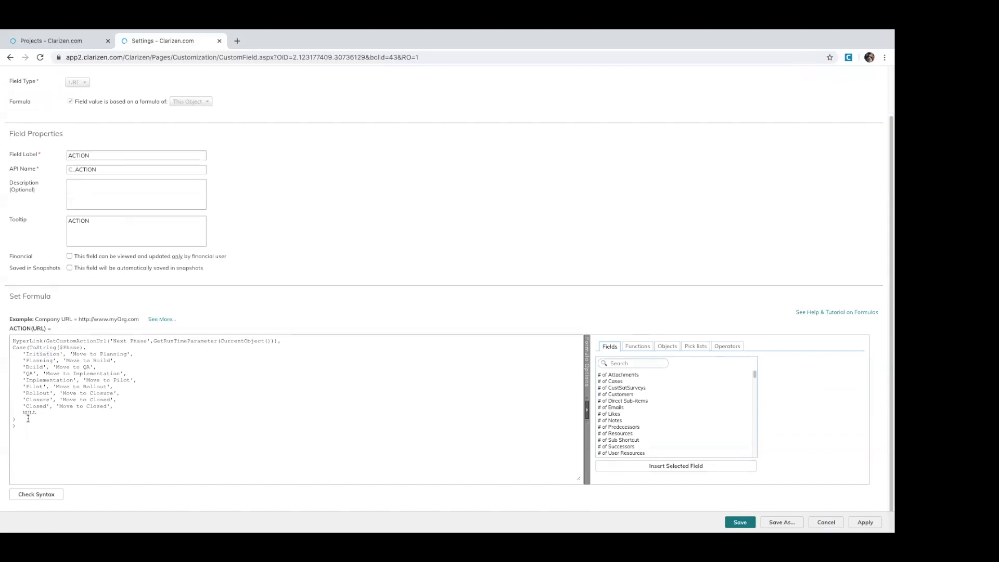
left_click(37, 495)
left_click(873, 521)
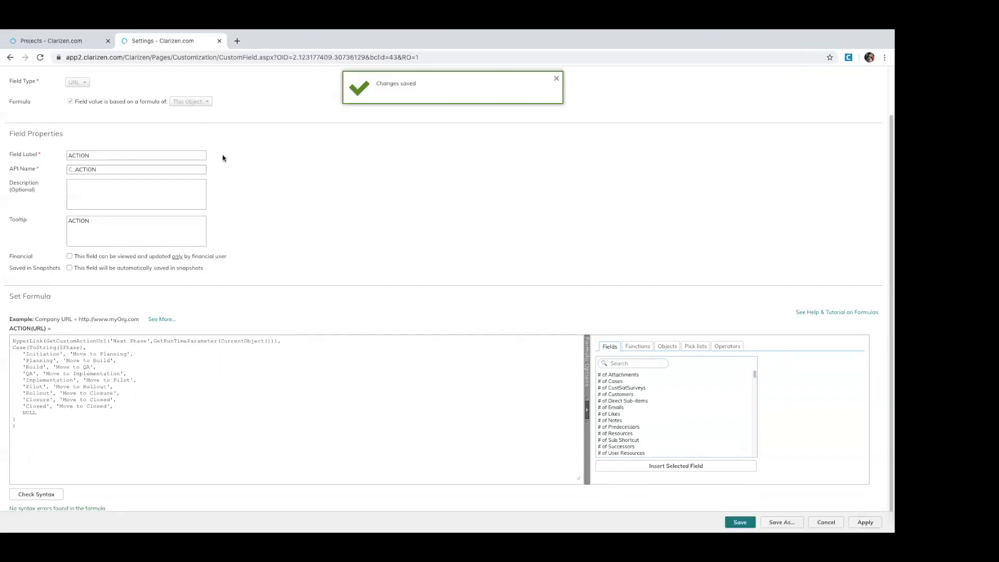
- In the Projects list, widen PHASE, narrow ACTION, and move Psi to Pilot, Alpha to Build and Chi to Planning with their action links
left_click(71, 40)
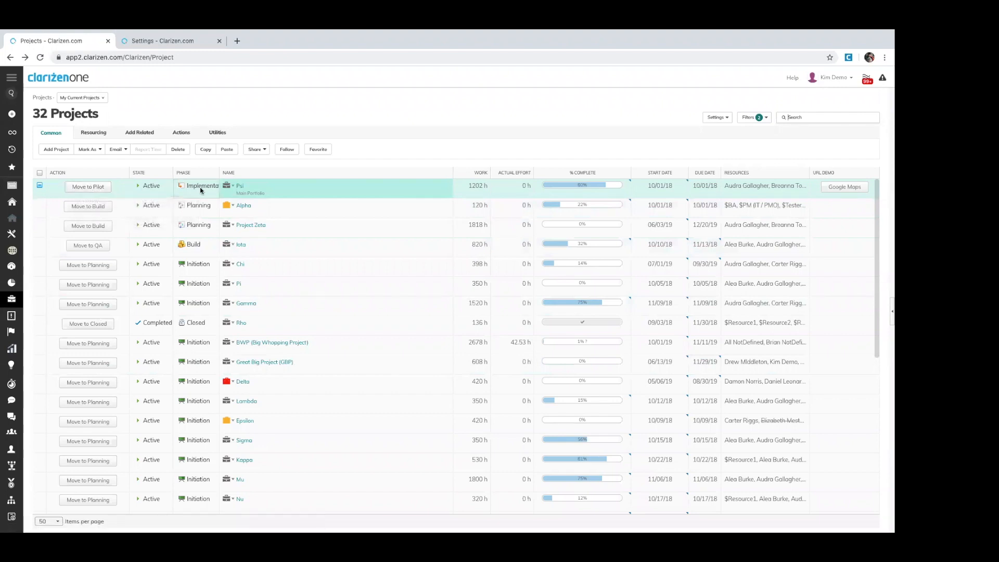
left_click_drag(220, 171, 237, 170)
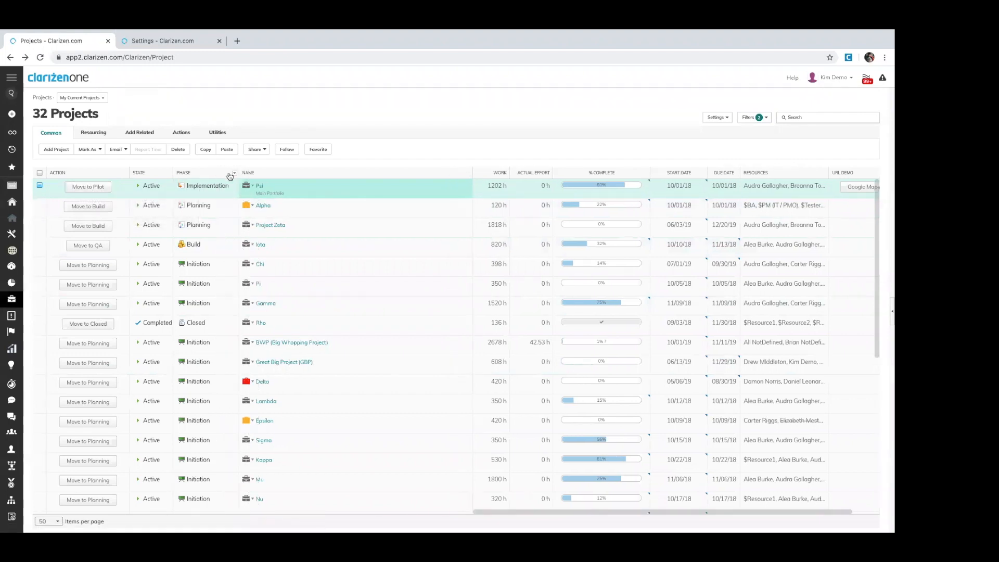
left_click(76, 190)
left_click(202, 207)
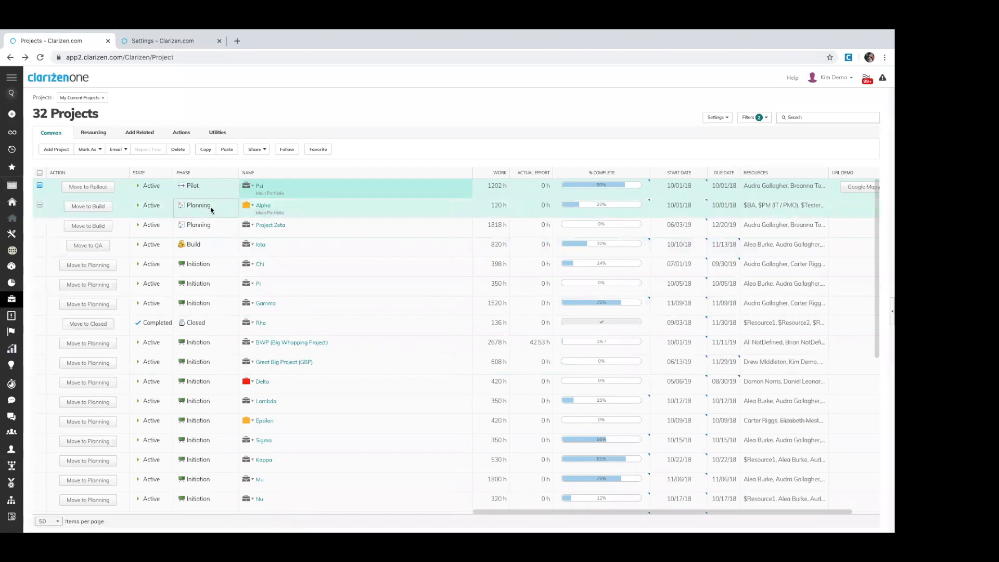
left_click(77, 207)
left_click(102, 264)
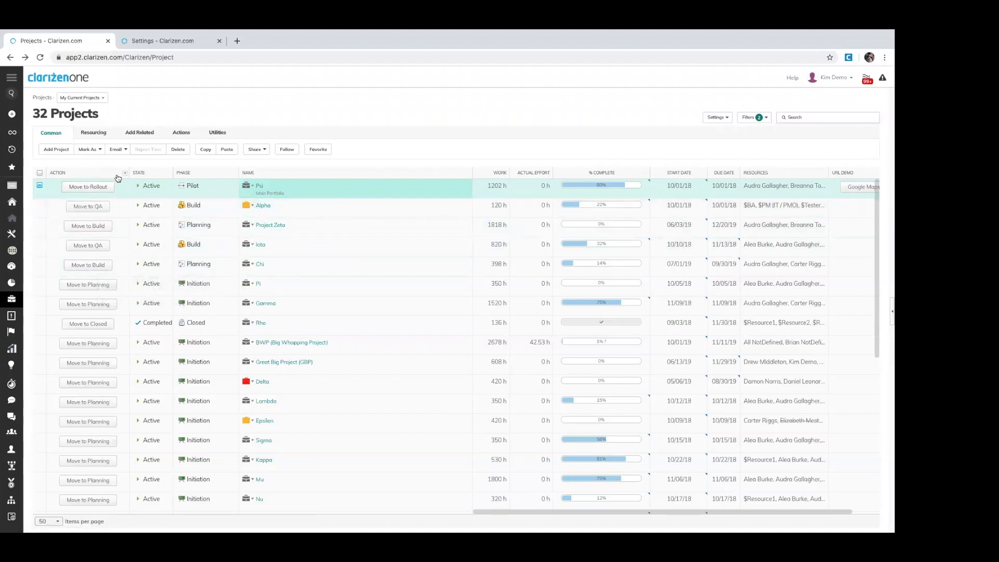
left_click_drag(127, 172, 116, 172)
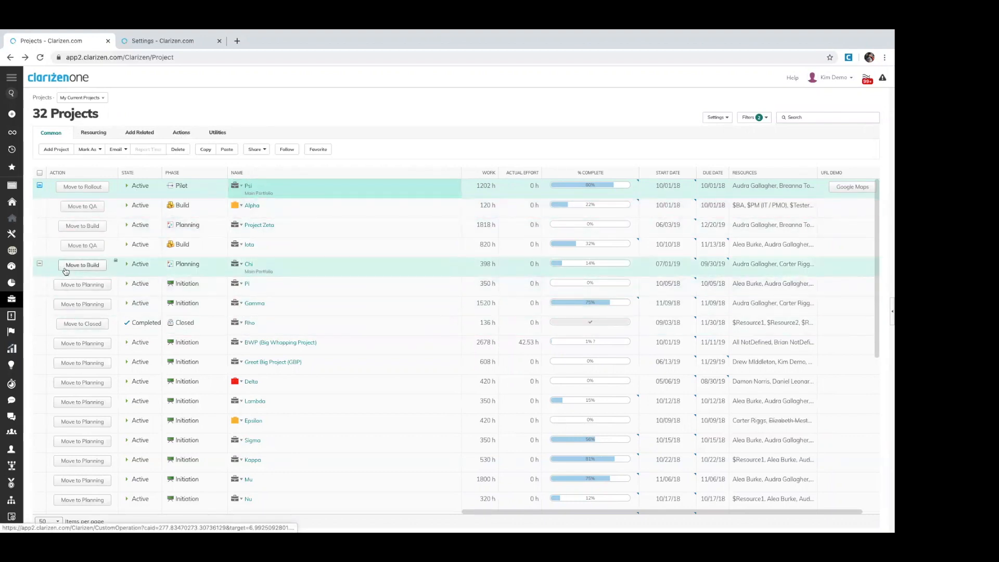
left_click(102, 268)
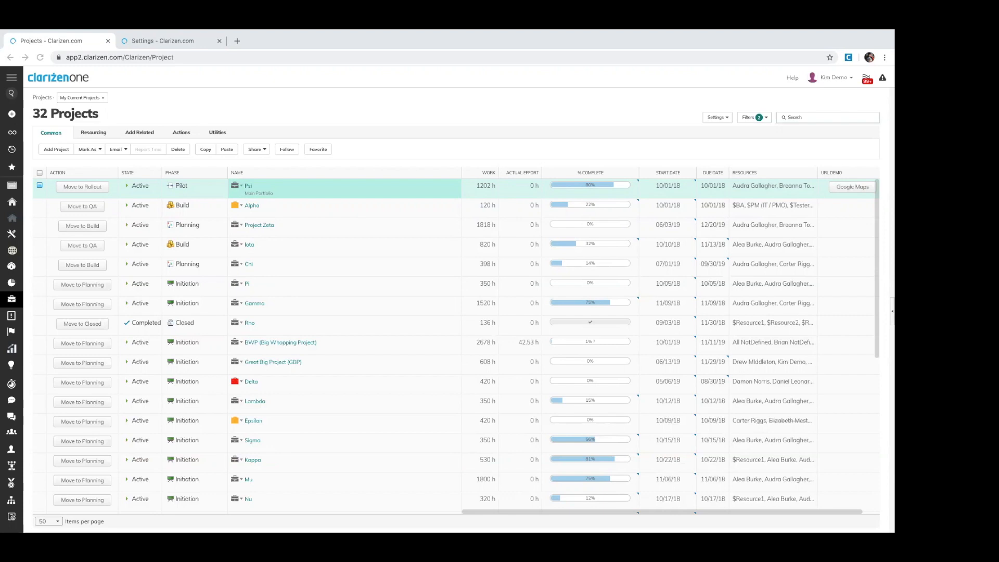
- Move project Psi through Rollout and Closure to Closed, and run the Close Project action on it
left_click(82, 187)
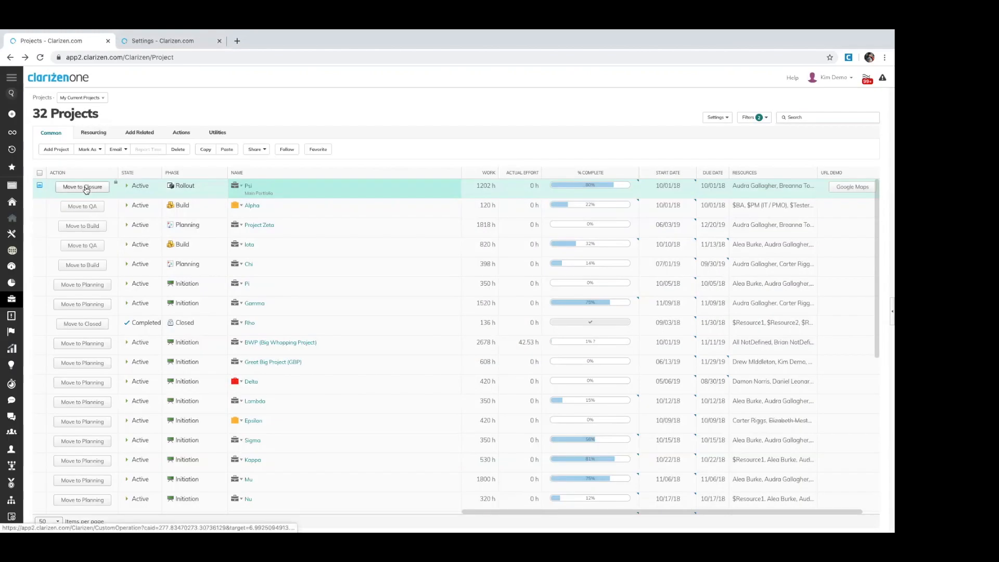
left_click(87, 187)
left_click(76, 191)
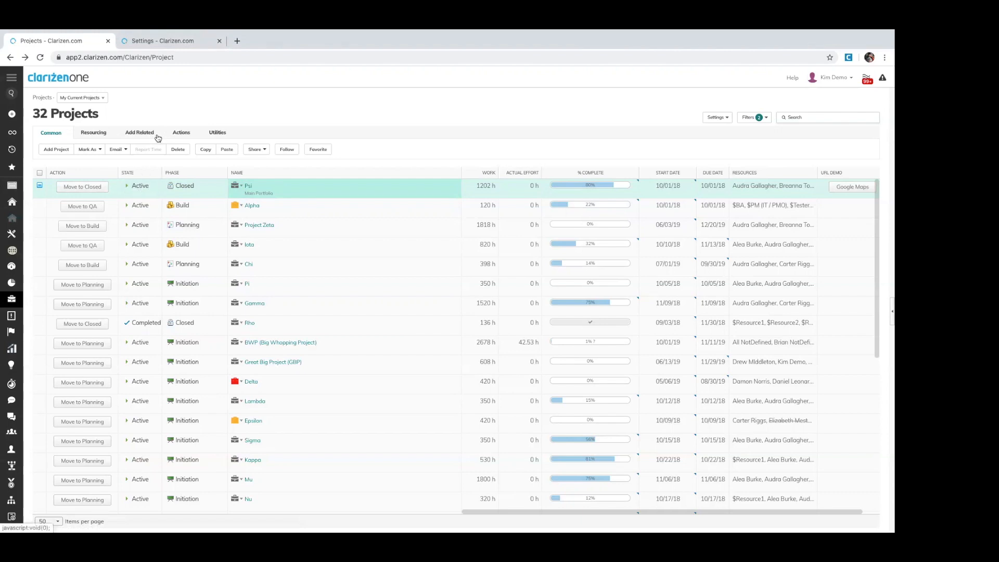
left_click(181, 133)
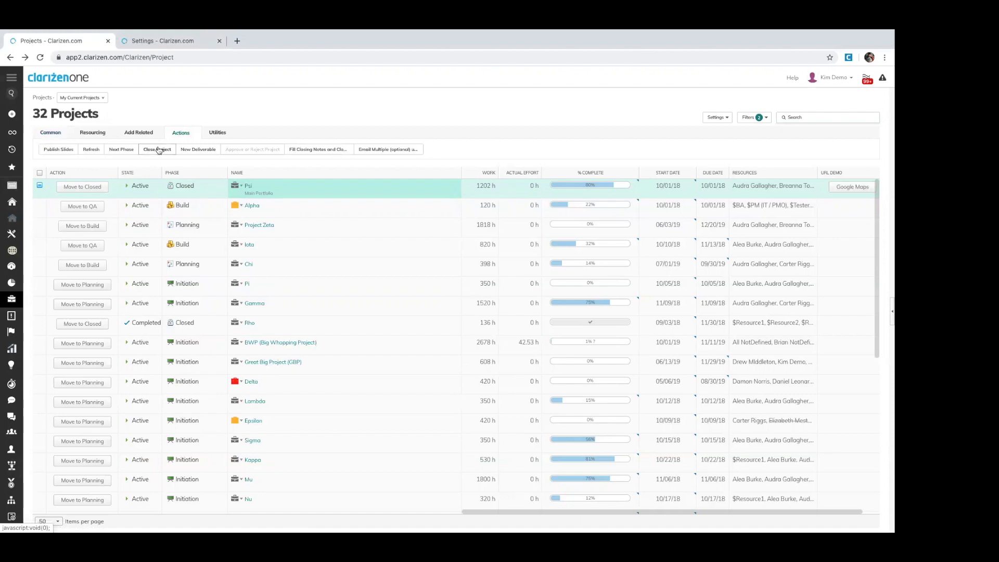
left_click(158, 150)
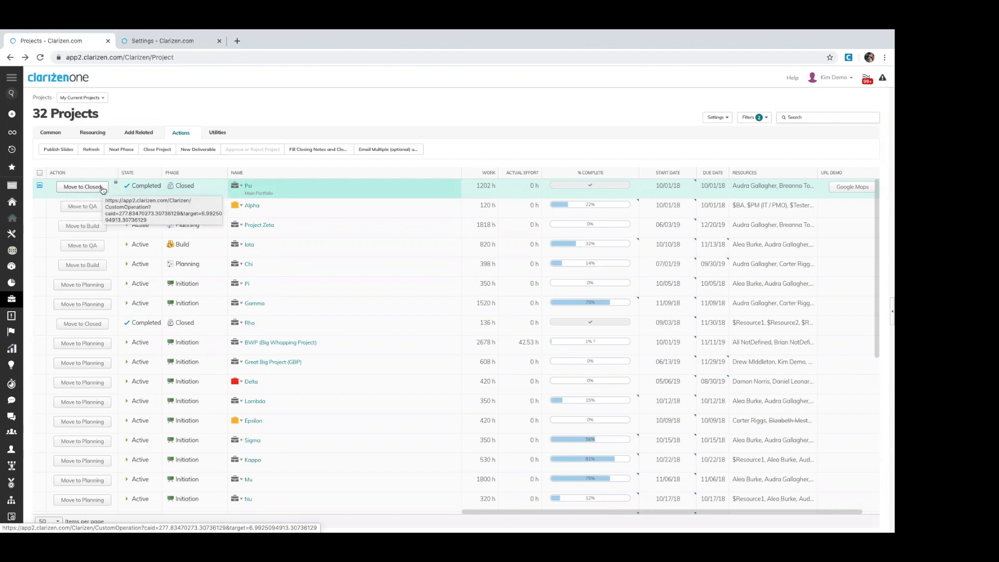
- Return to the ACTION formula and put the GetCustomActionUrl expression and the comma after it on separate lines inside HyperLink
left_click(177, 40)
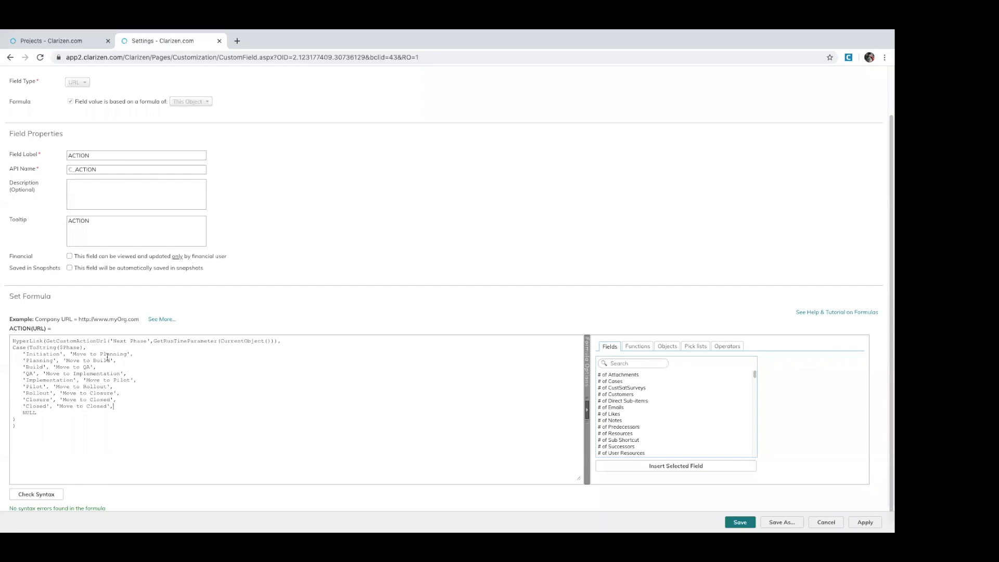
left_click_drag(46, 341, 277, 339)
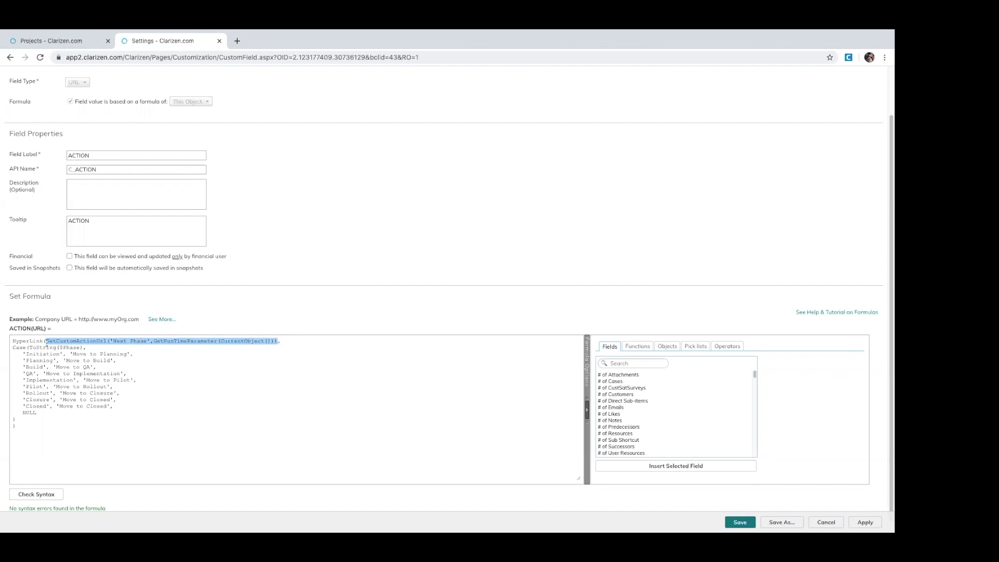
left_click(47, 342)
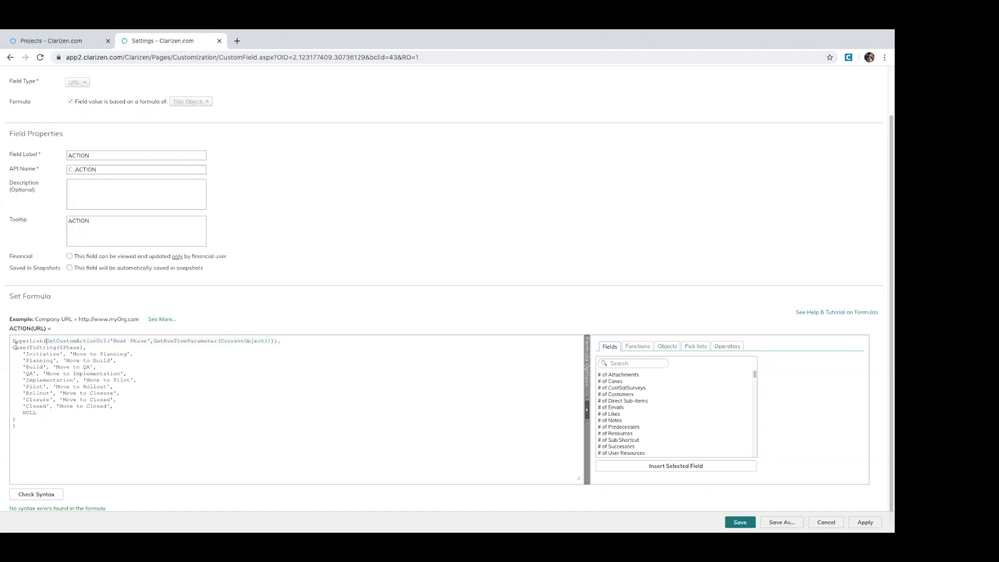
left_click(278, 340)
type(",")
key("Return")
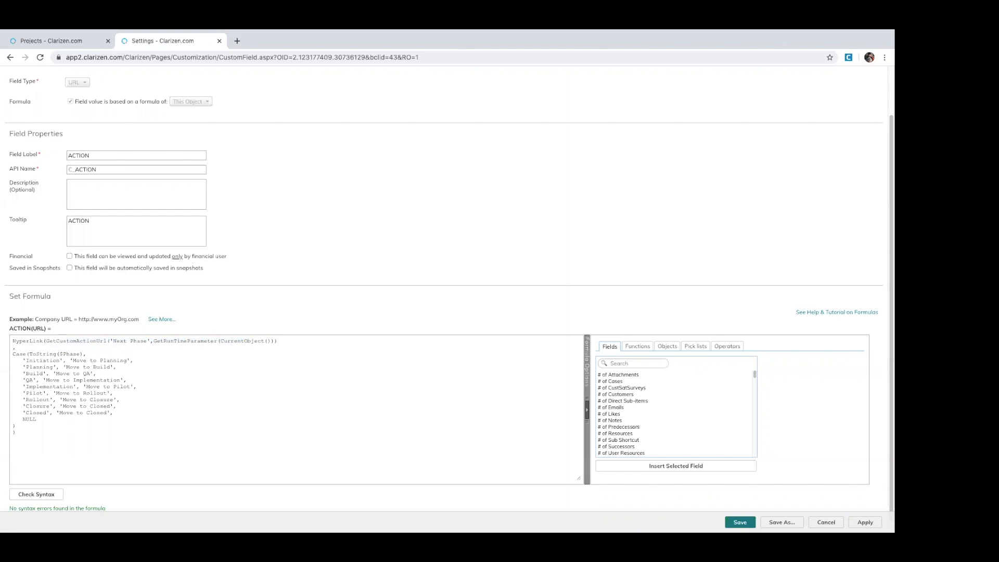
left_click(46, 341)
key("Return")
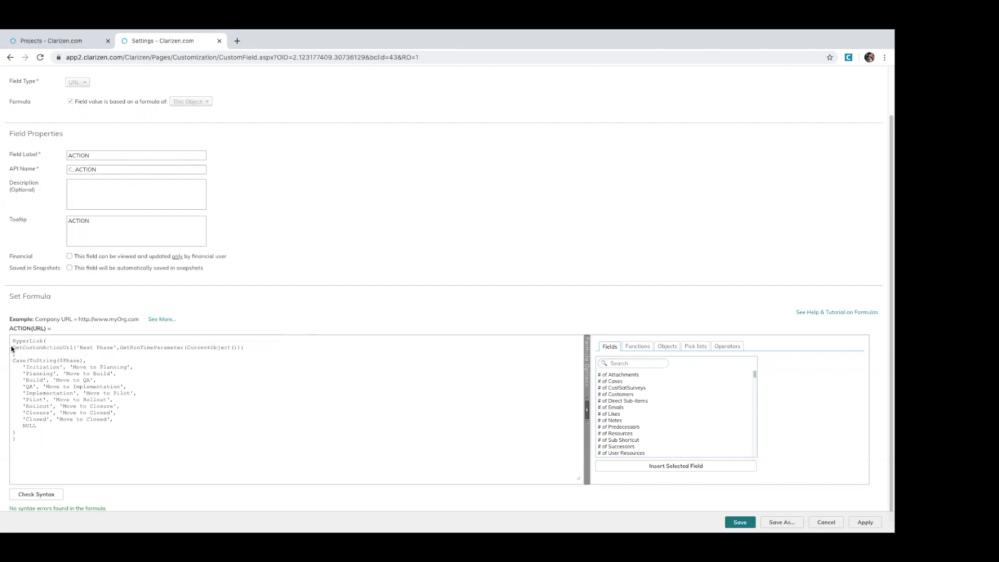
left_click_drag(12, 348, 253, 347)
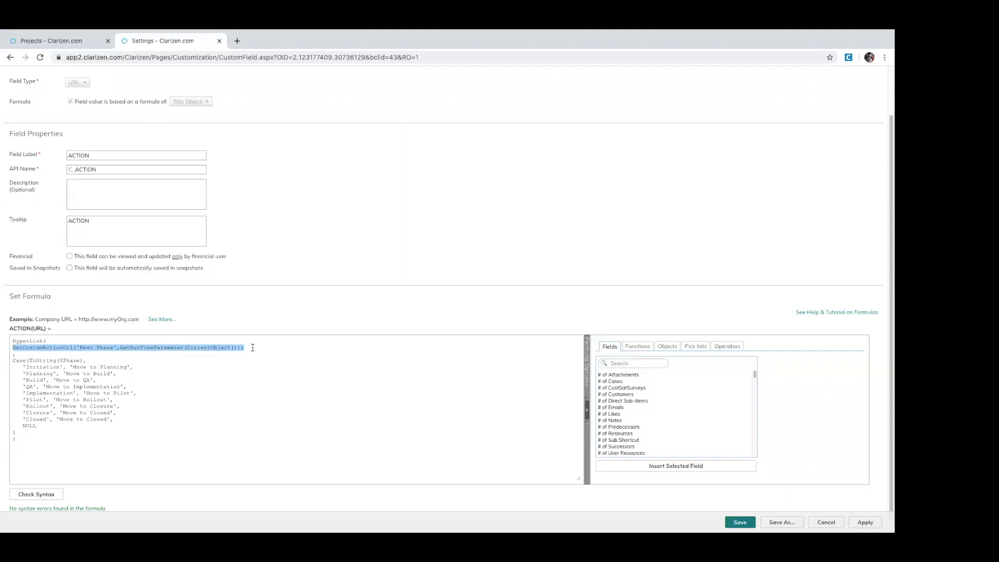
left_click(54, 348)
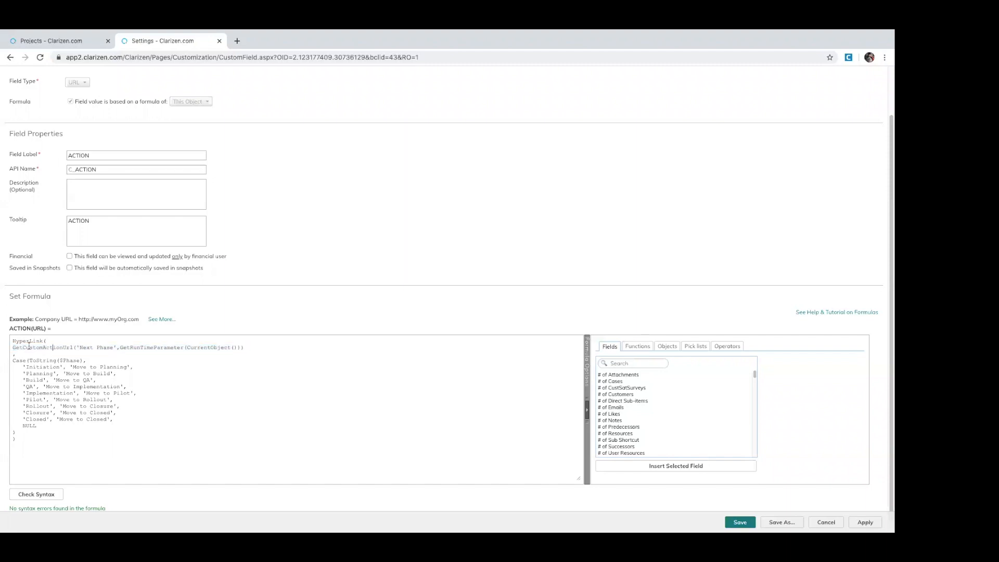
- Look up the Close Project action's name in the Projects list and insert If($Phase = 'Closed', before GetCustomActionUrl in the ACTION formula
left_click(70, 42)
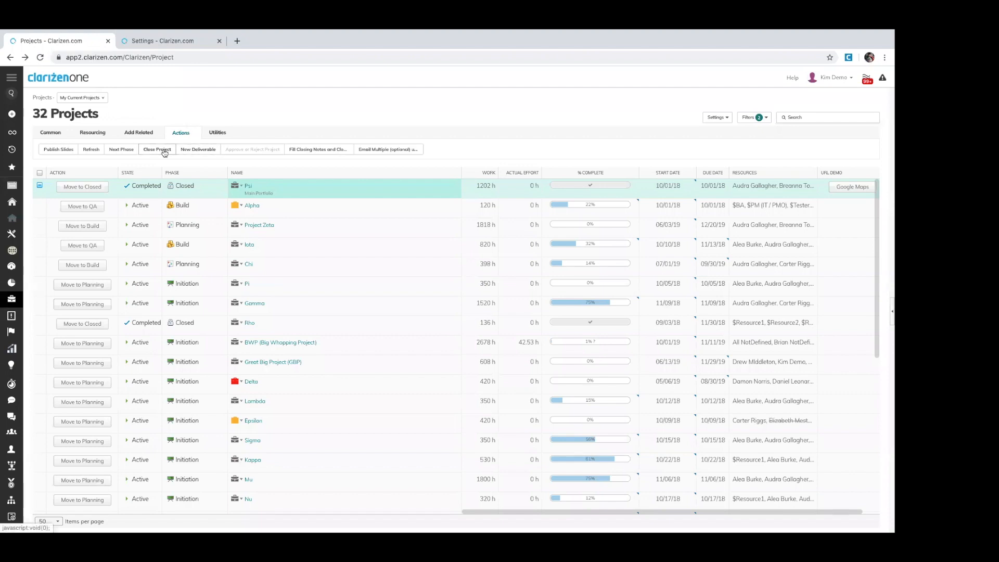
left_click(160, 41)
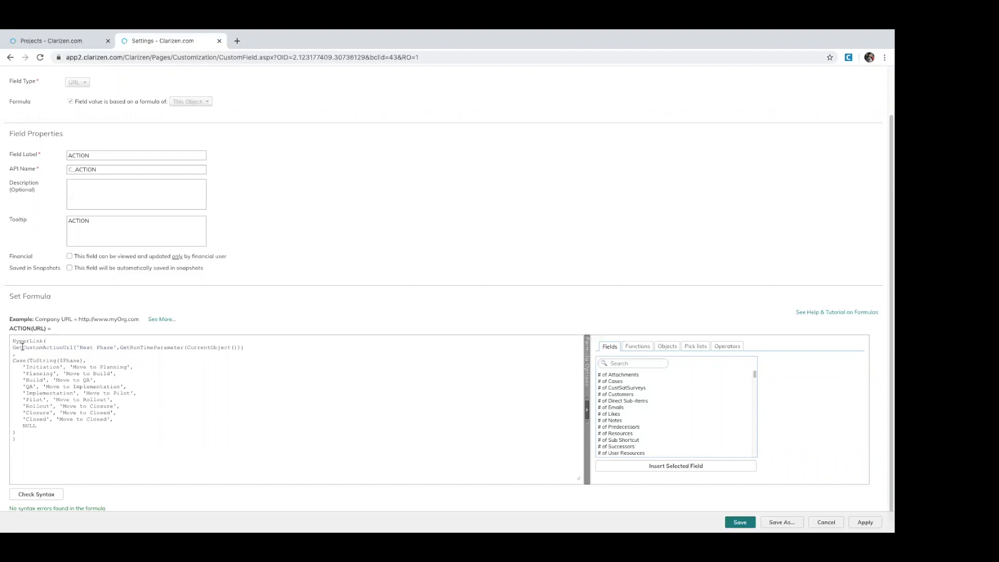
type("If($Phase = '")
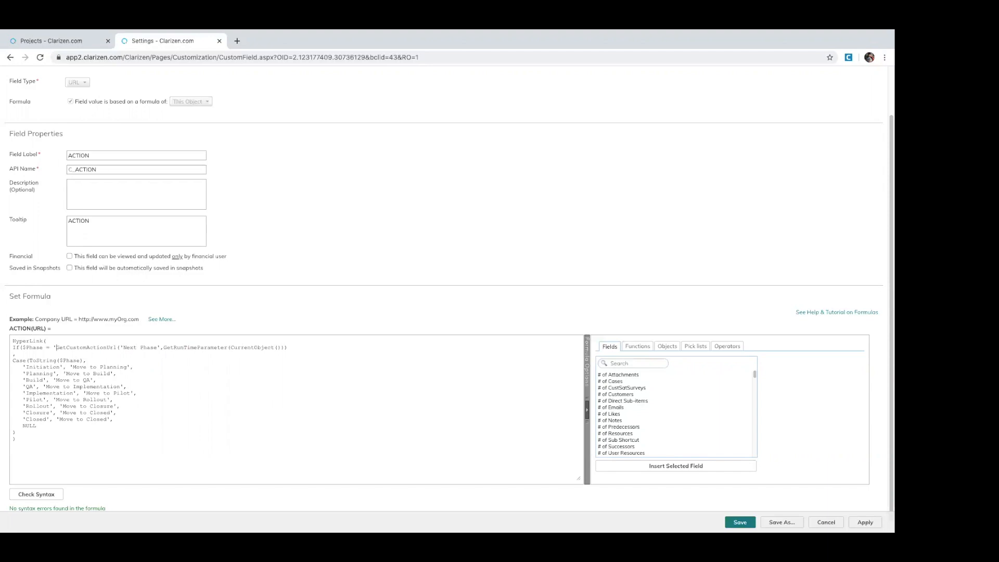
type("Closed',")
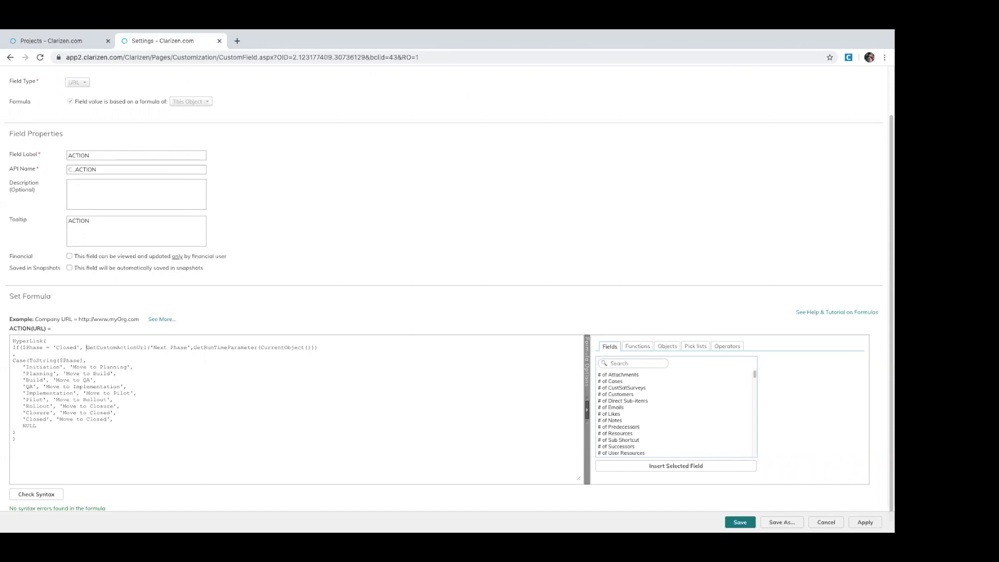
- Duplicate the GetCustomActionUrl('Next Phase',GetRunTimeParameter(CurrentObject())) expression onto its own line below the If condition
left_click_drag(86, 346, 321, 348)
key("ctrl+c")
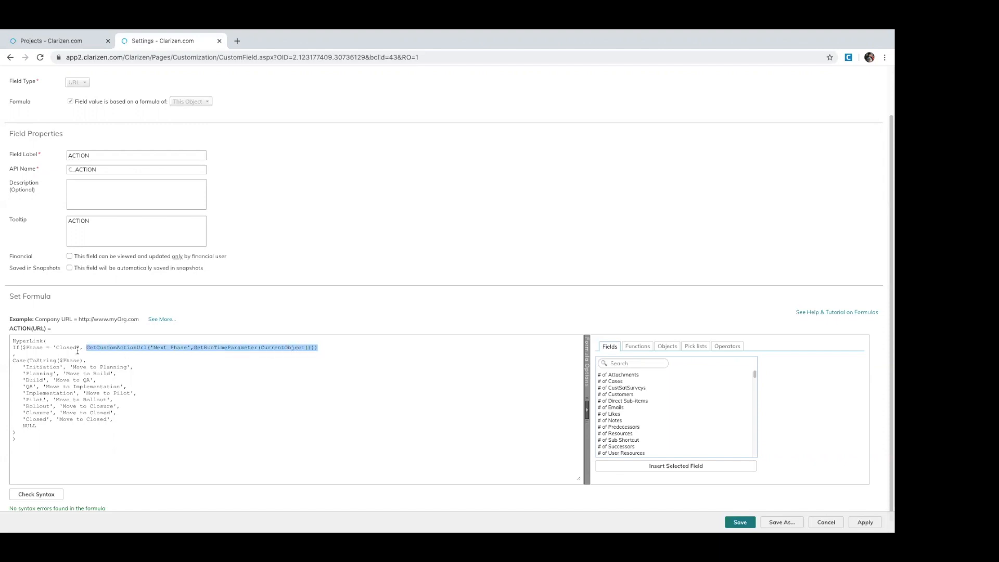
key("Right")
key("ctrl+v")
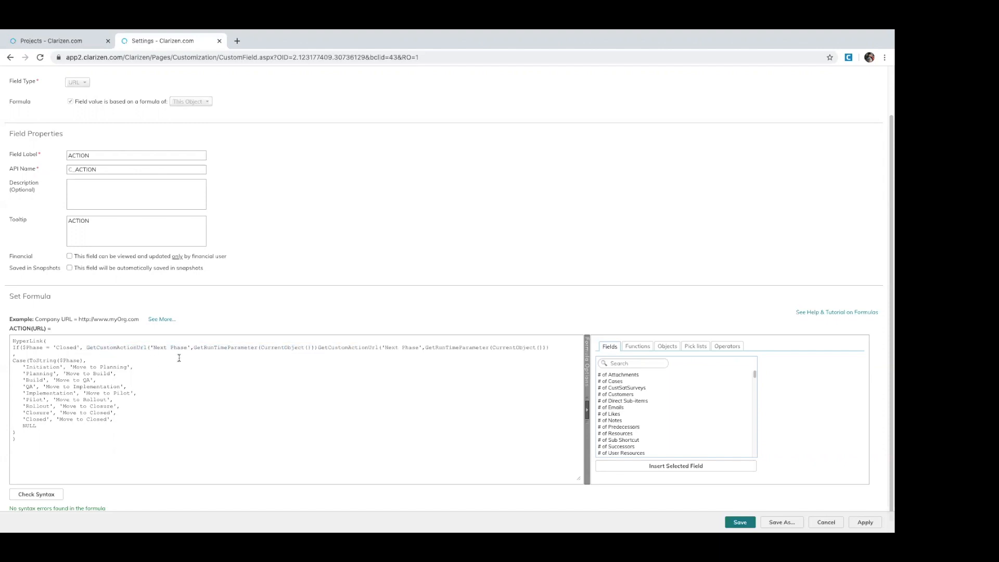
key("Return")
- Change the action name in the first GetCustomActionUrl to 'Close Project' and add a comma at the end of that line
left_click_drag(153, 348, 186, 347)
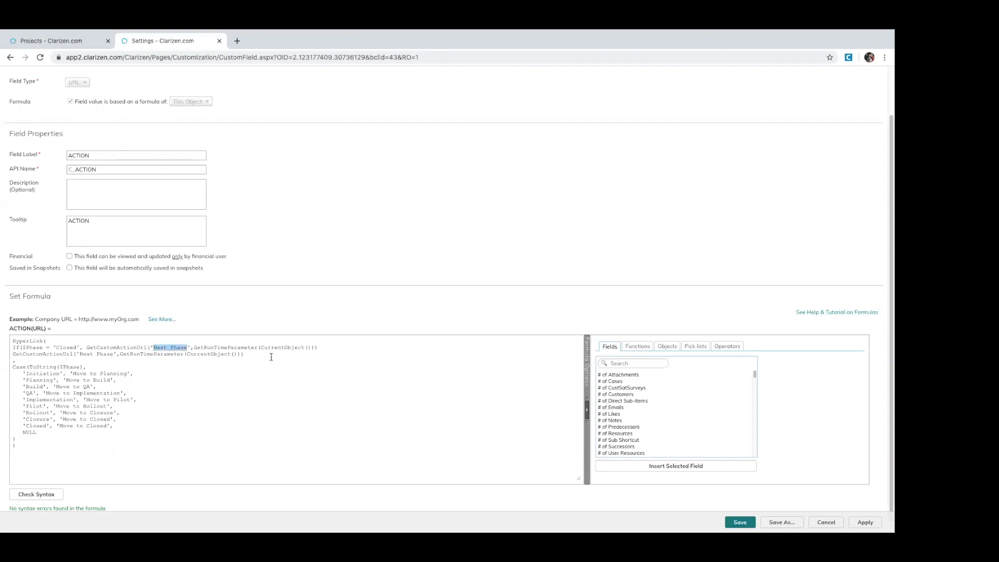
left_click(68, 43)
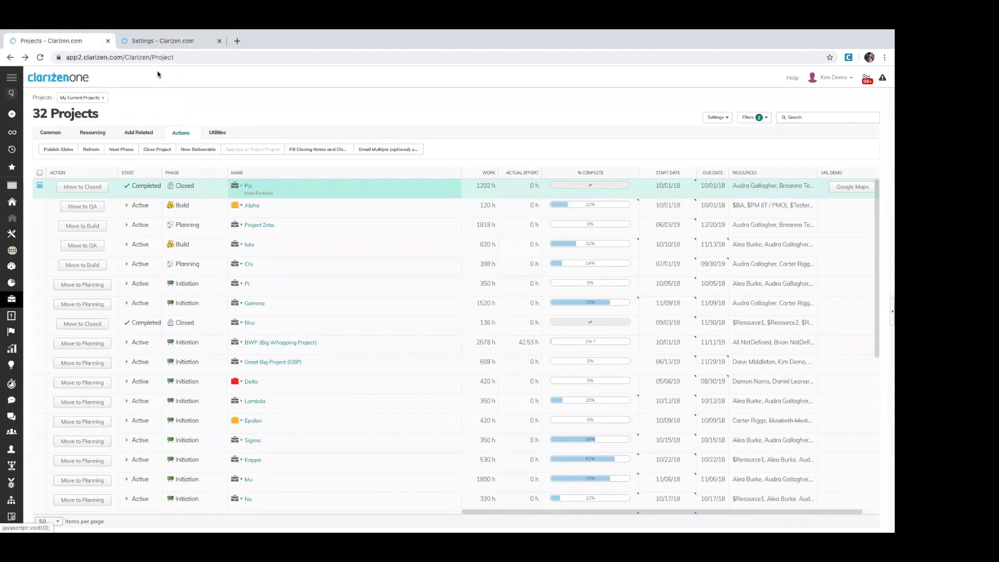
left_click(156, 40)
type("Close Project")
left_click(332, 349)
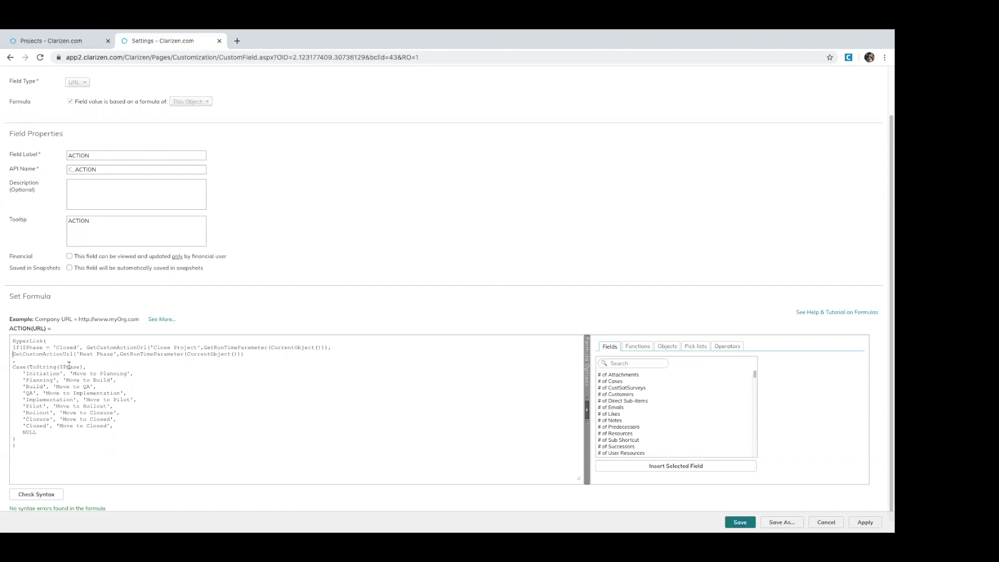
- Indent the Next Phase line, close the If with a parenthesis on its own line, and check the formula's syntax
left_click_drag(23, 354, 259, 355)
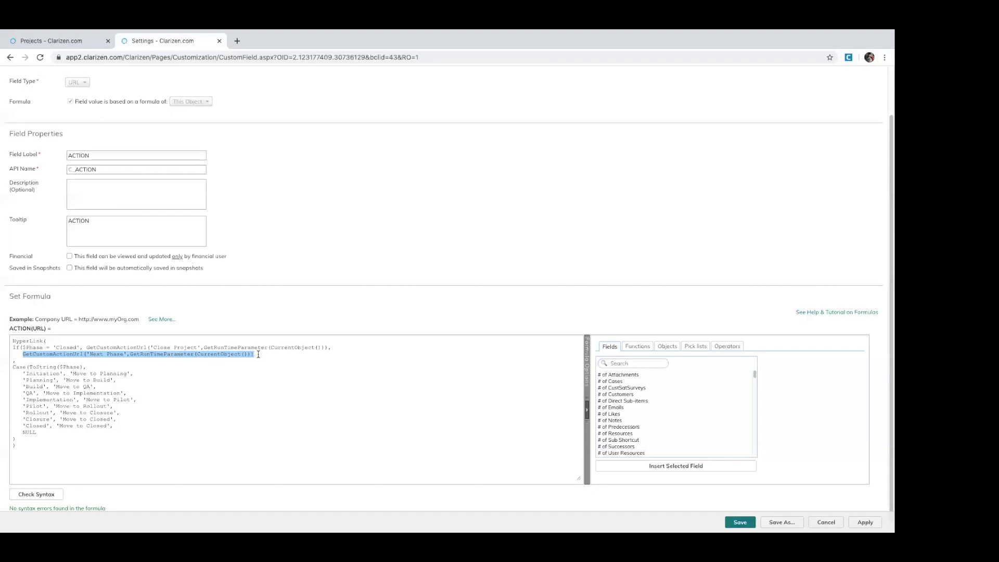
left_click(258, 354)
key("Return")
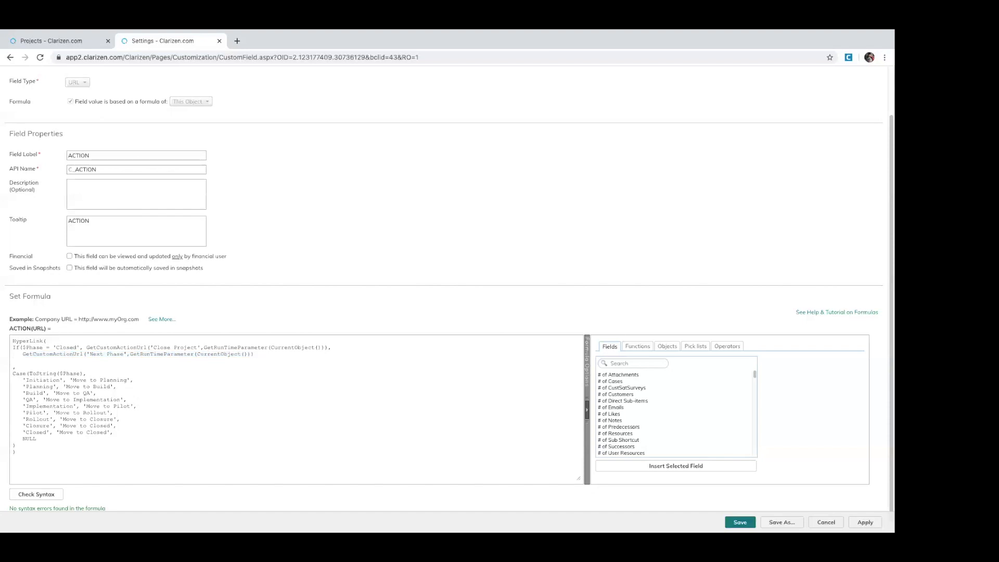
left_click(36, 495)
- Review the ACTION formula's If condition, its Close Project and Next Phase branches, and the Case list of phase labels
left_click_drag(10, 340, 18, 453)
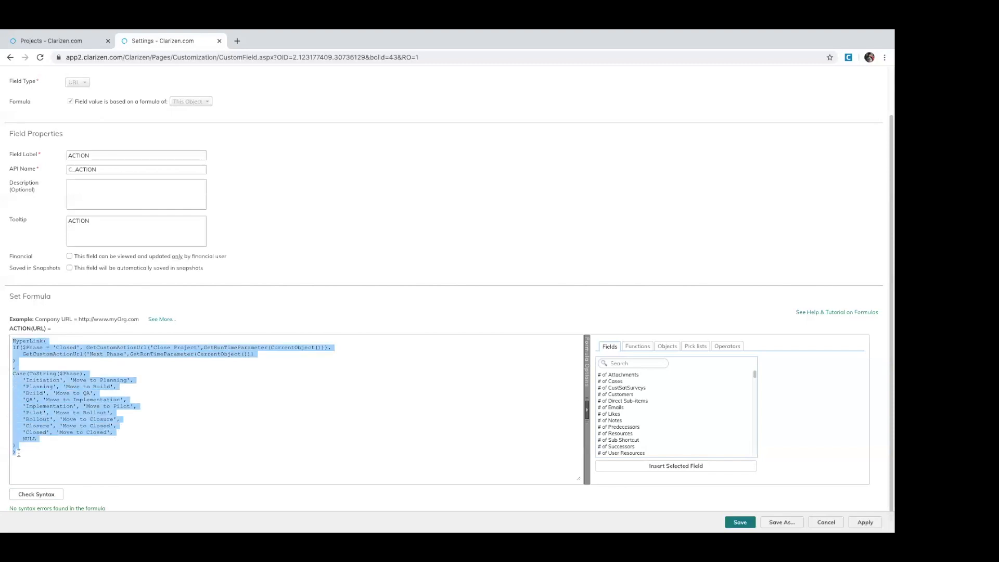
left_click(46, 360)
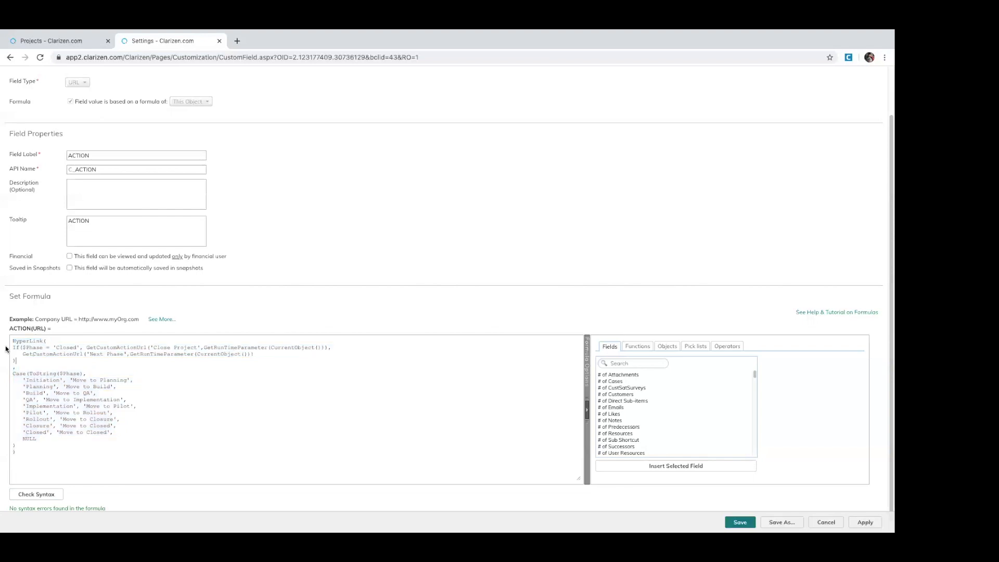
left_click_drag(12, 347, 20, 347)
double_click(64, 346)
left_click_drag(86, 348, 201, 350)
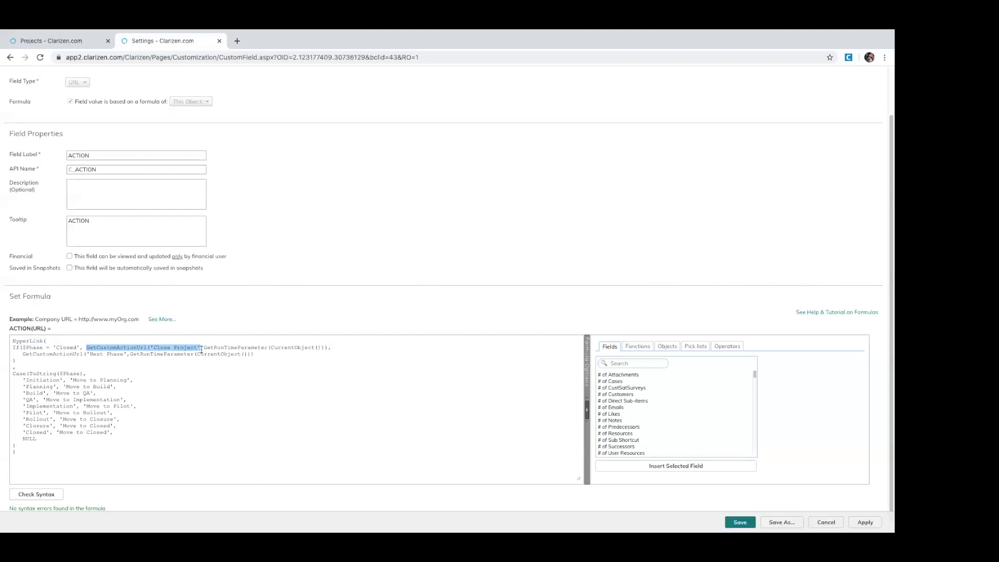
left_click(29, 355)
left_click_drag(22, 355, 261, 355)
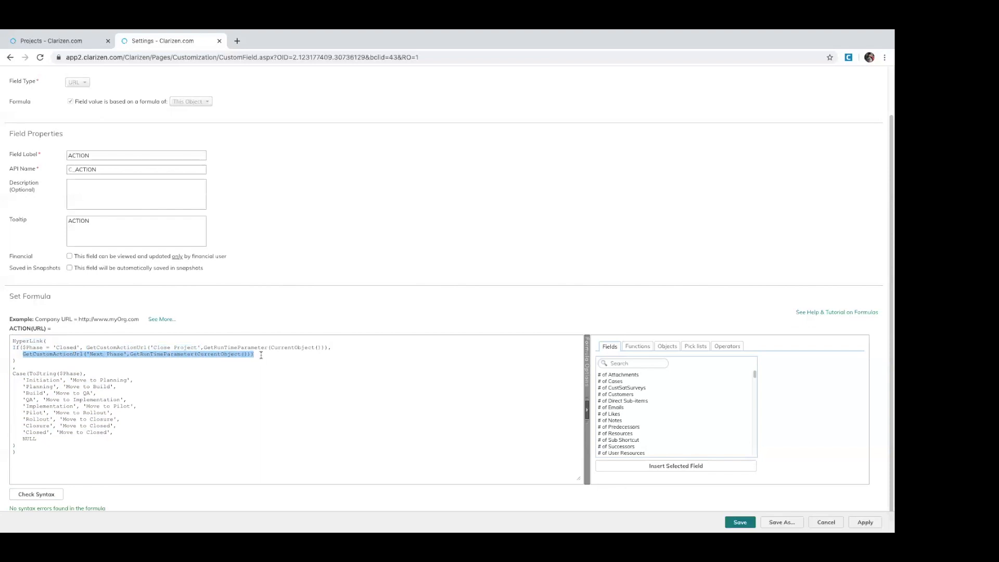
left_click(34, 384)
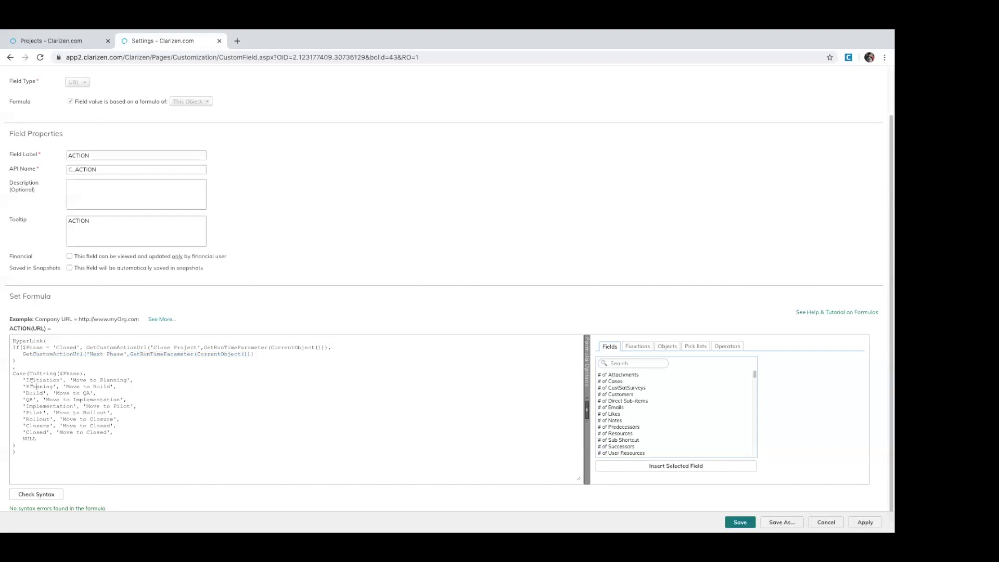
left_click_drag(26, 381, 121, 432)
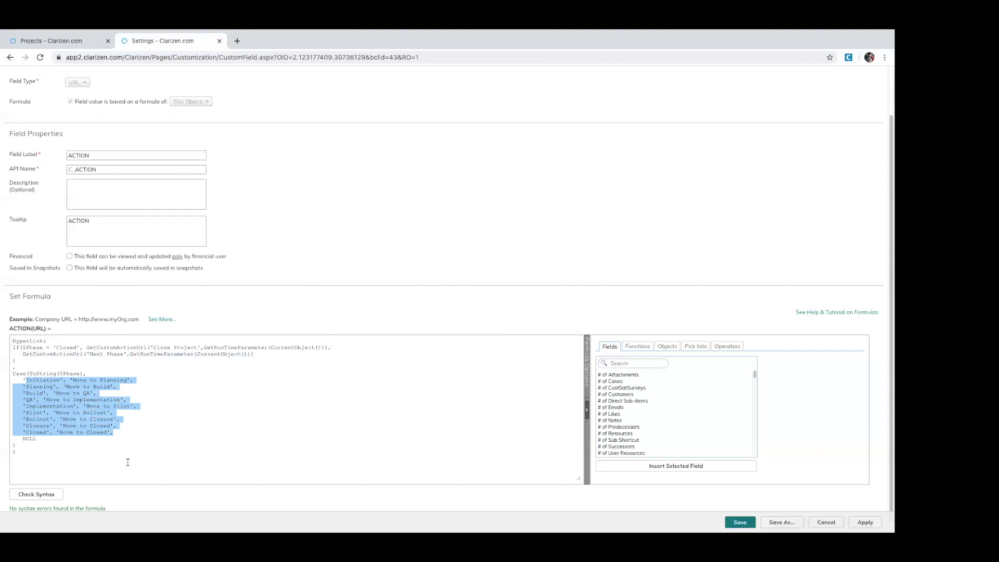
- Apply the ACTION field changes and move project Iota through QA, Implementation, Pilot, Rollout and Closure to Closed with its action links
left_click(866, 522)
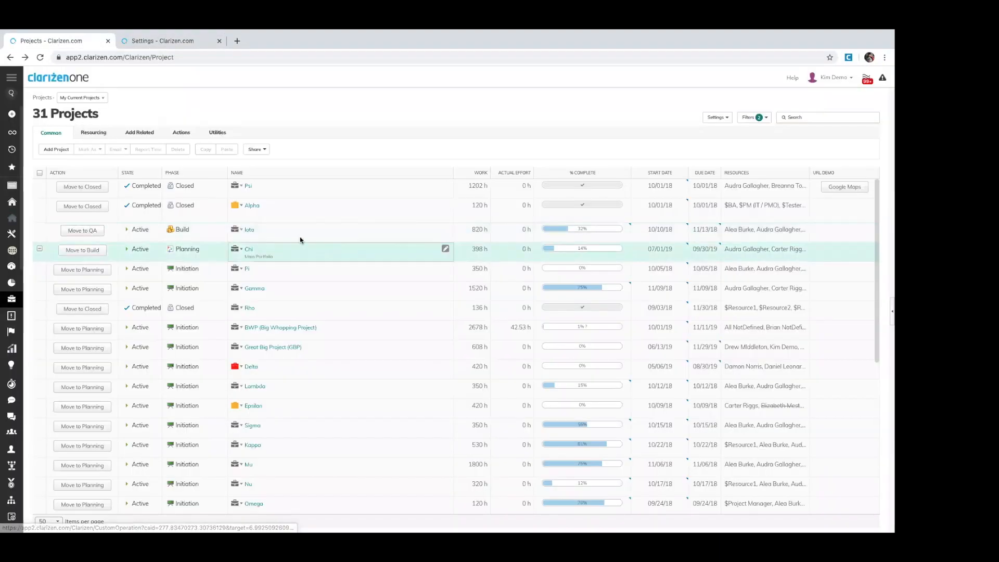
left_click(183, 230)
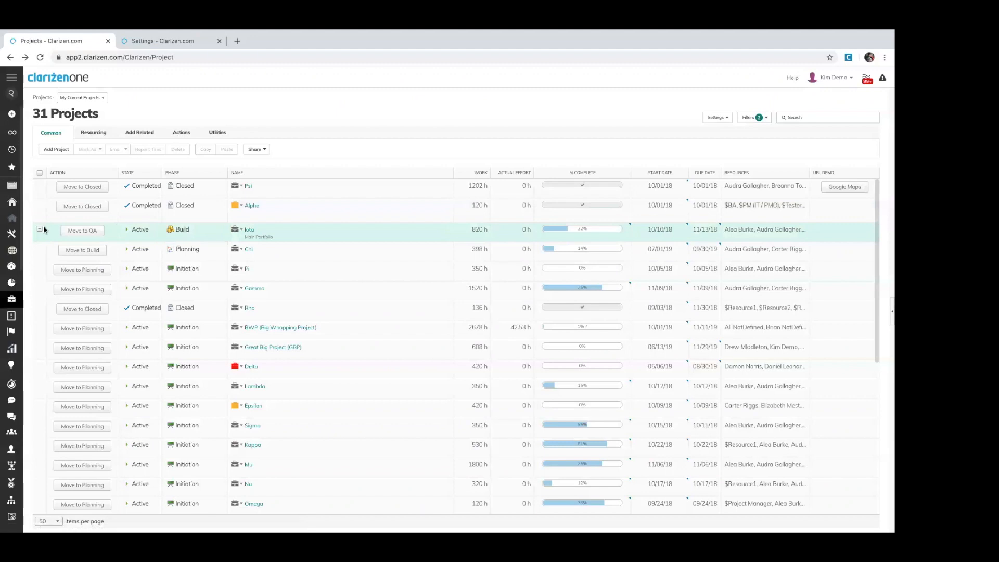
left_click(75, 232)
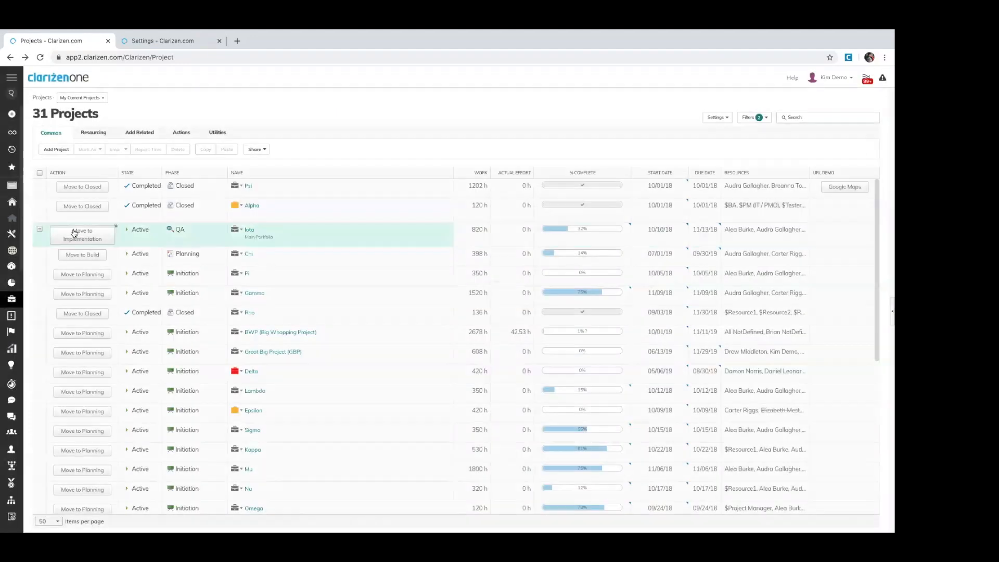
left_click(65, 237)
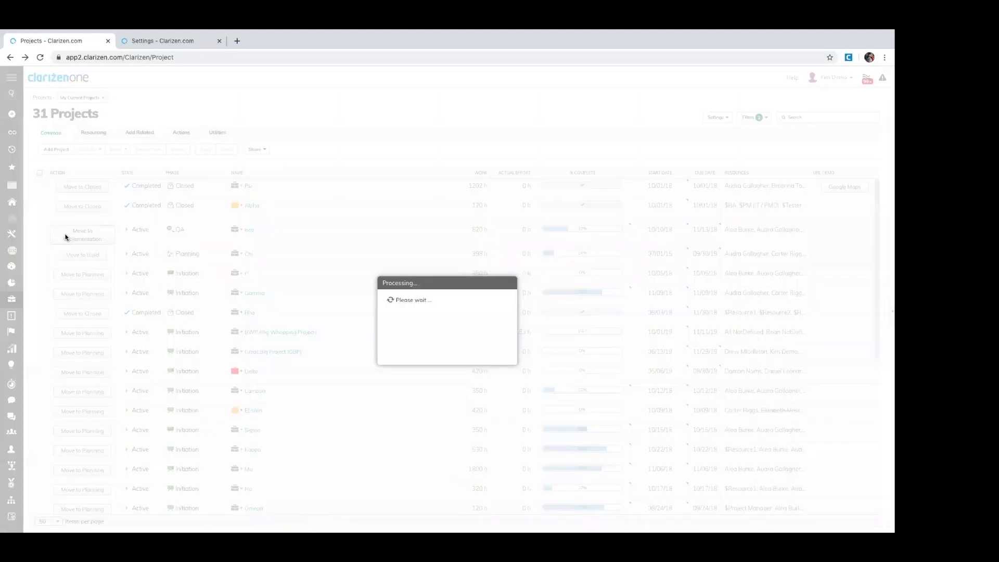
left_click(65, 233)
left_click(70, 237)
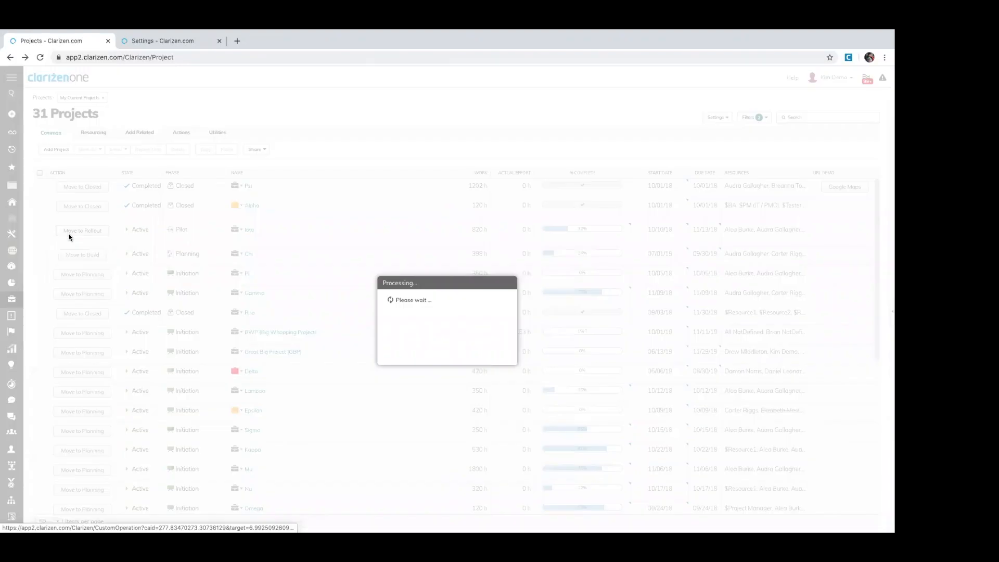
left_click(73, 236)
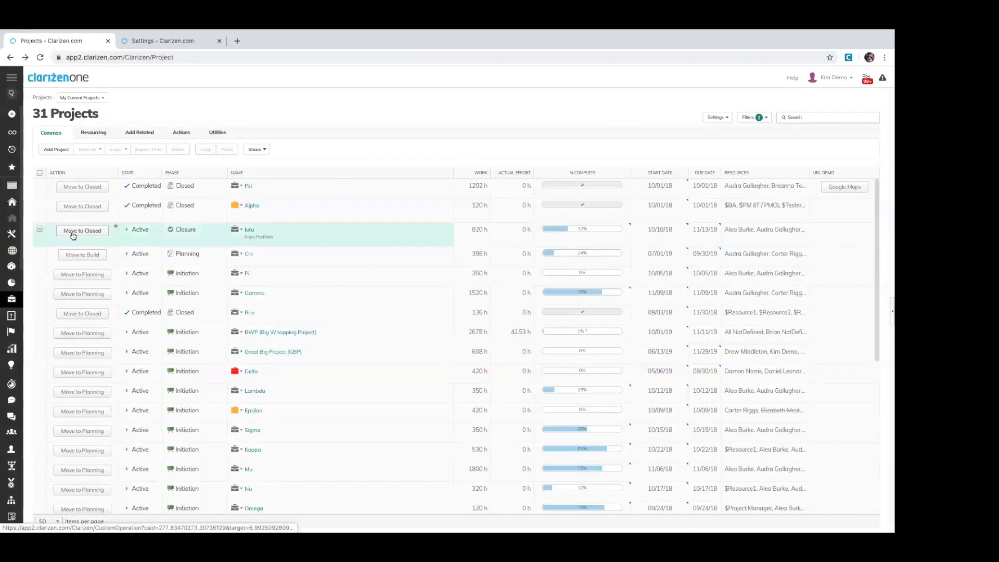
left_click(73, 236)
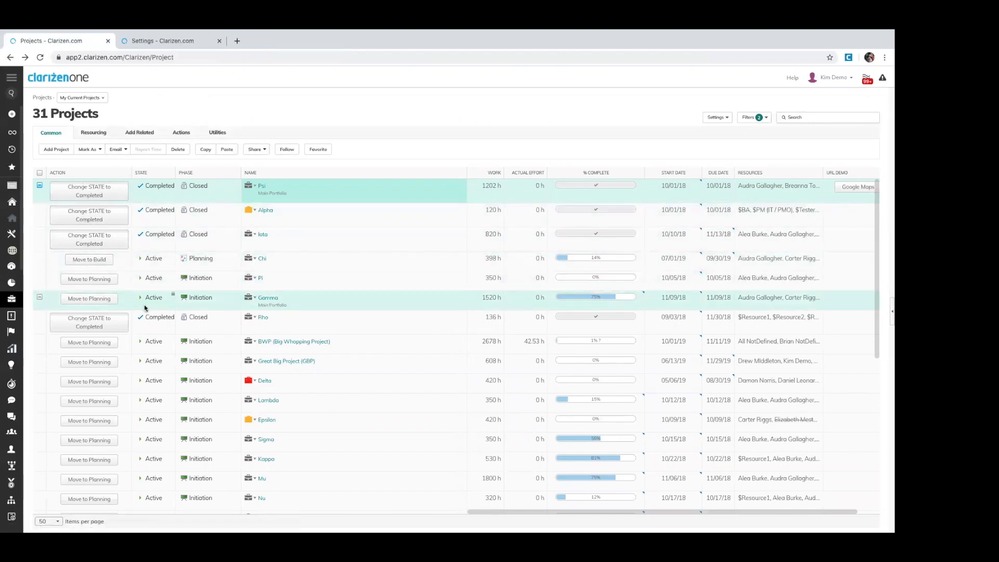
- Open project Chi's details page and open the Clarizen Settings in a new browser tab
left_click(263, 260)
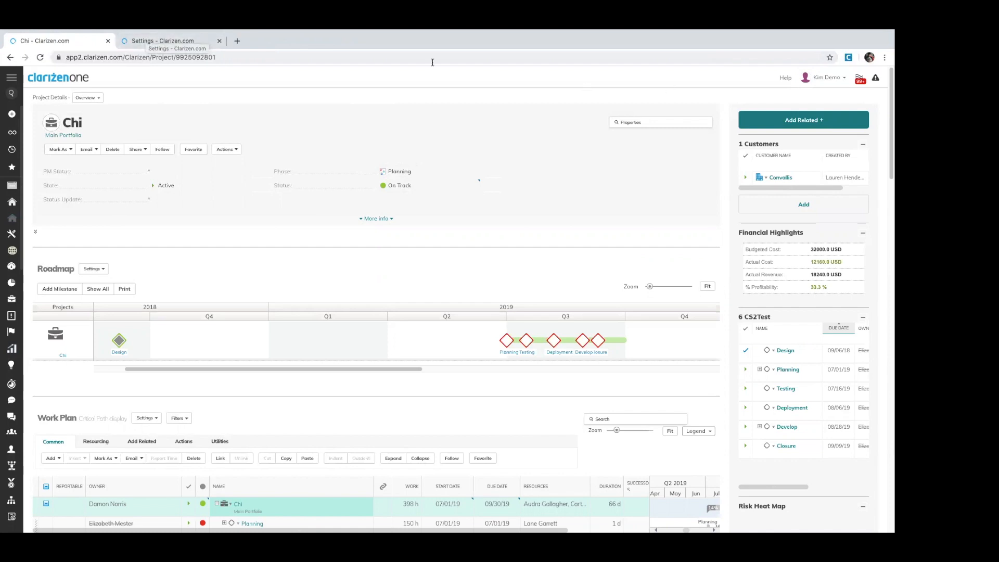
left_click(828, 78)
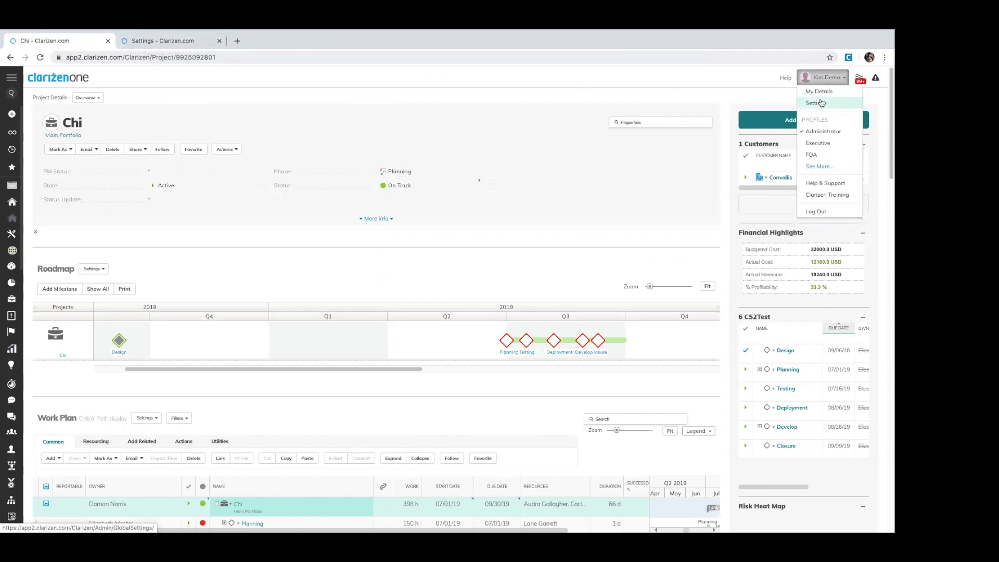
right_click(818, 103)
left_click(760, 105)
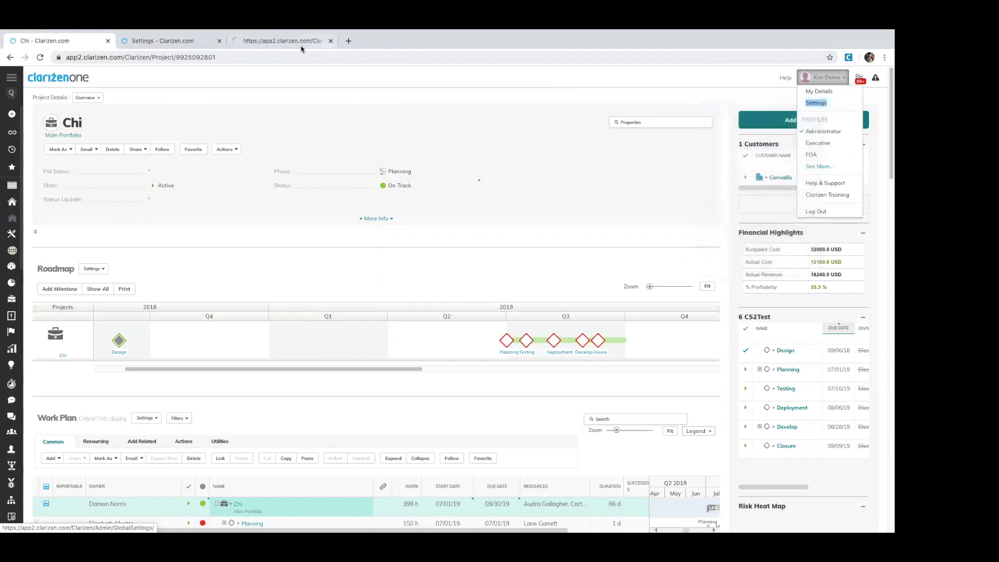
left_click(261, 42)
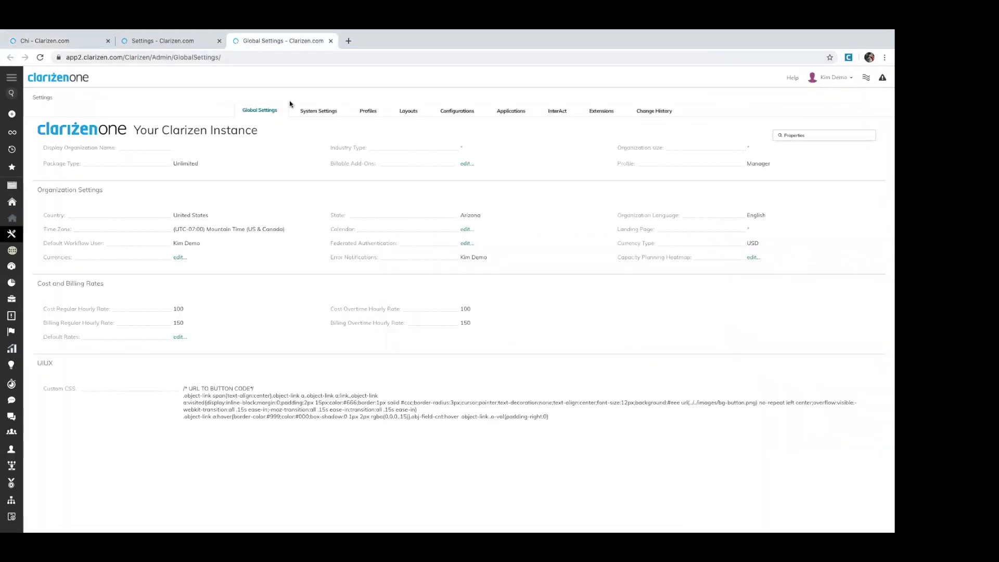
- Open the Property Card field layout of the Project item type in the Administrator profile for editing
left_click(386, 111)
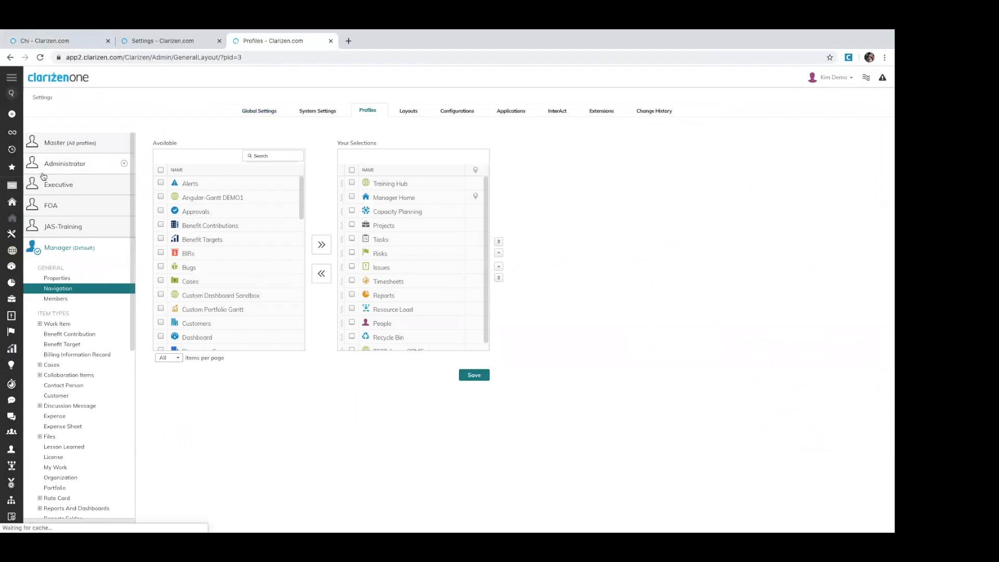
left_click(54, 165)
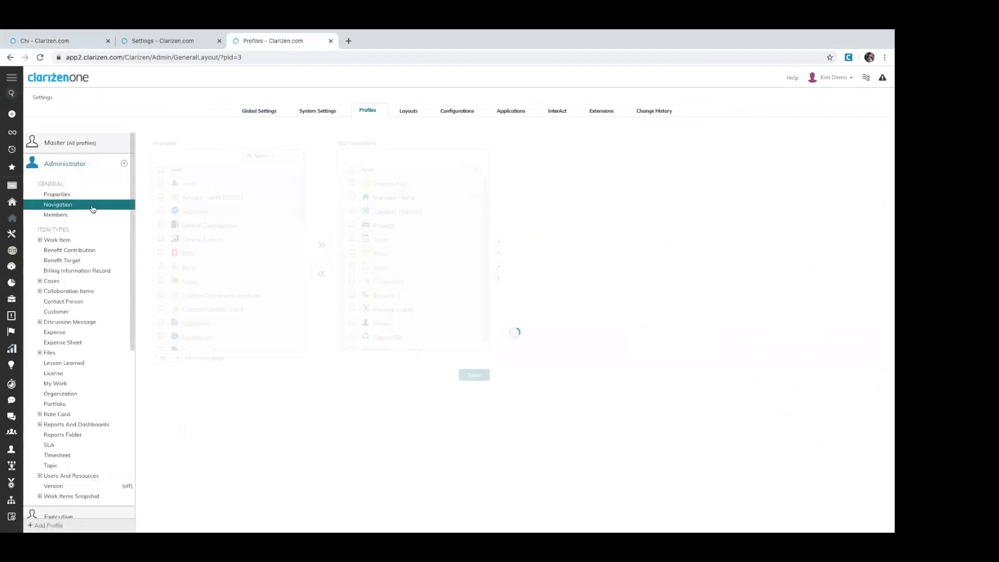
left_click(39, 241)
left_click(70, 269)
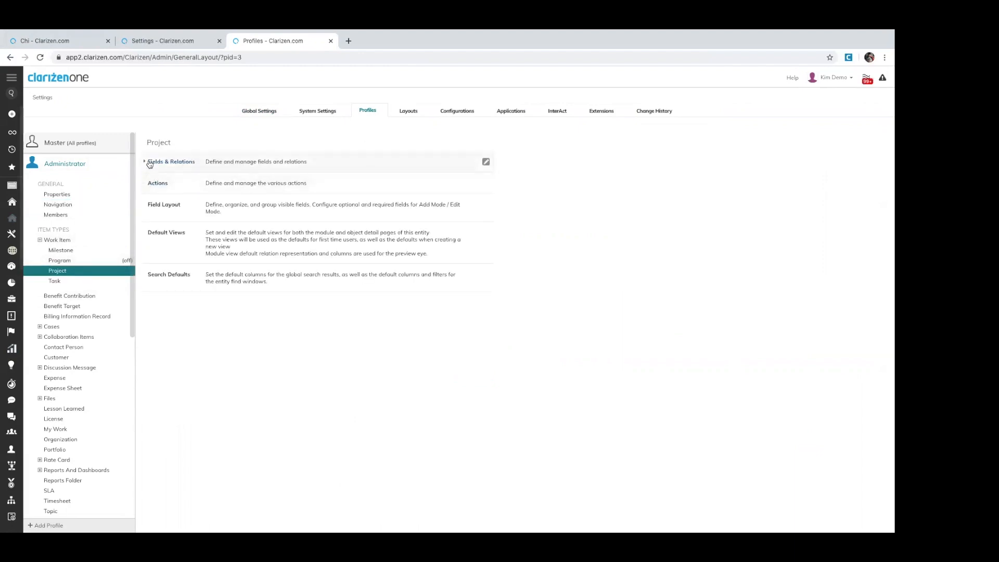
left_click(147, 205)
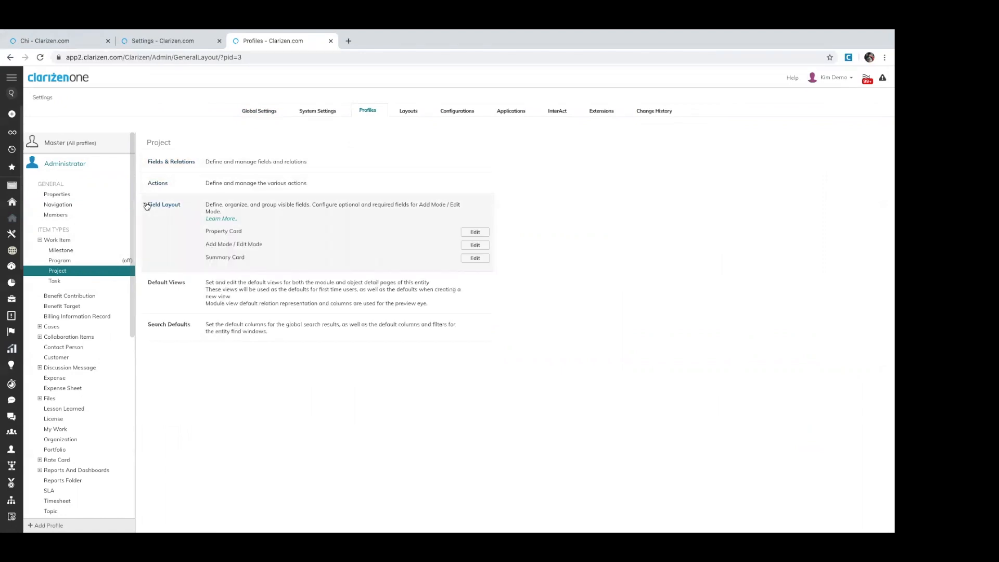
left_click(478, 233)
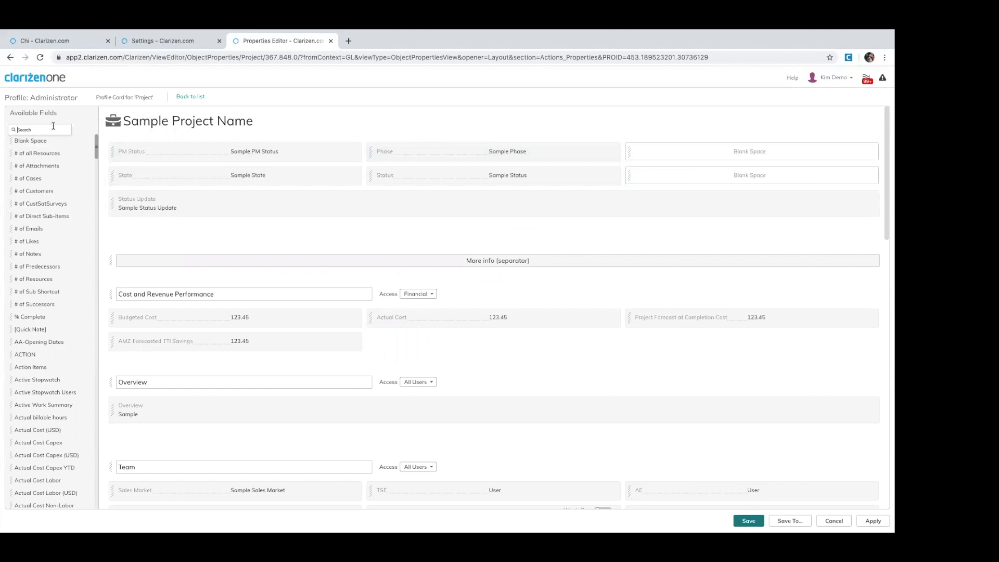
- Find the ACTION field, place it after Phase in the property card's first row, and remove one surplus blank space
type("action")
left_click_drag(22, 140, 656, 143)
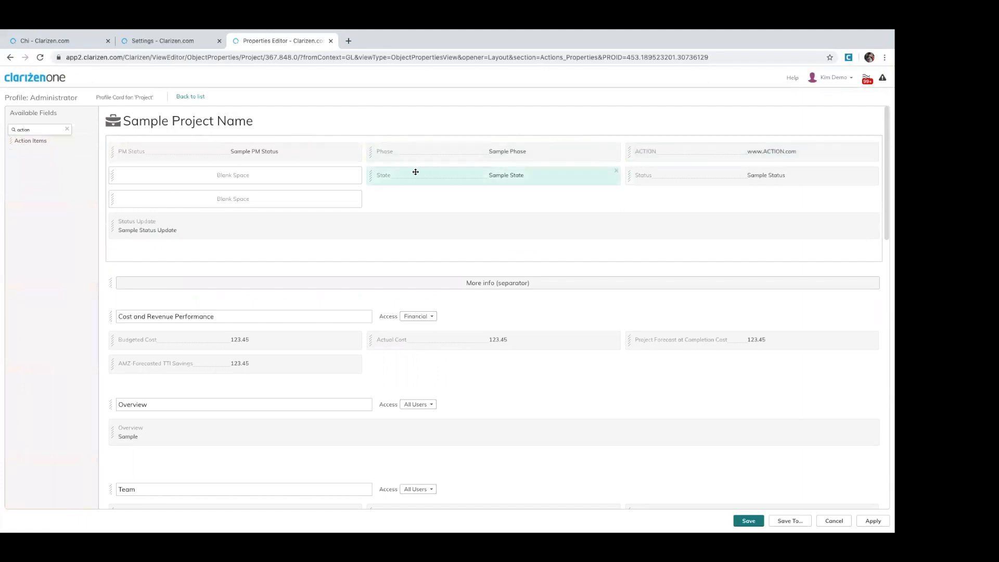
left_click(358, 172)
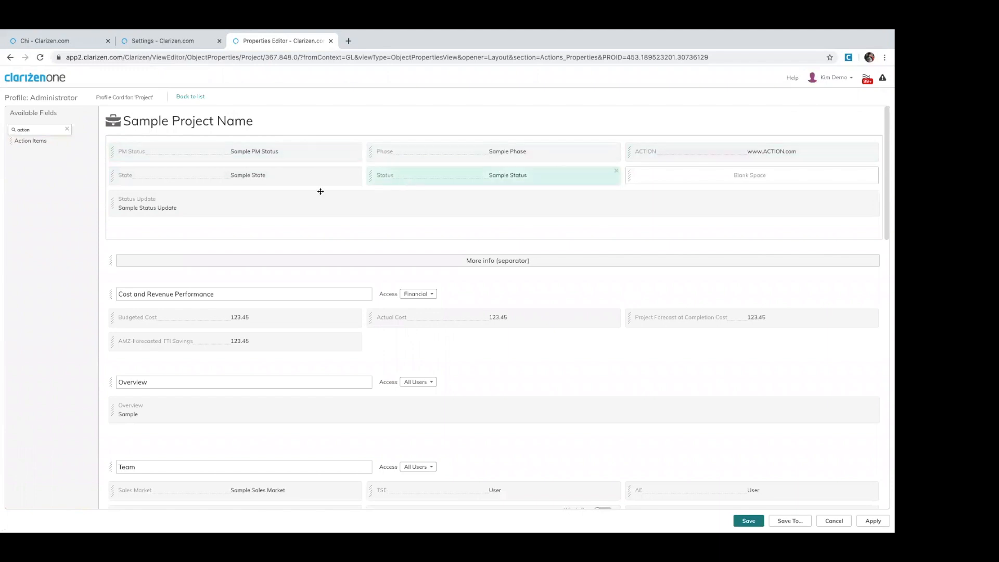
- Save the property card layout and reload project Chi's details page
left_click(749, 521)
left_click(74, 42)
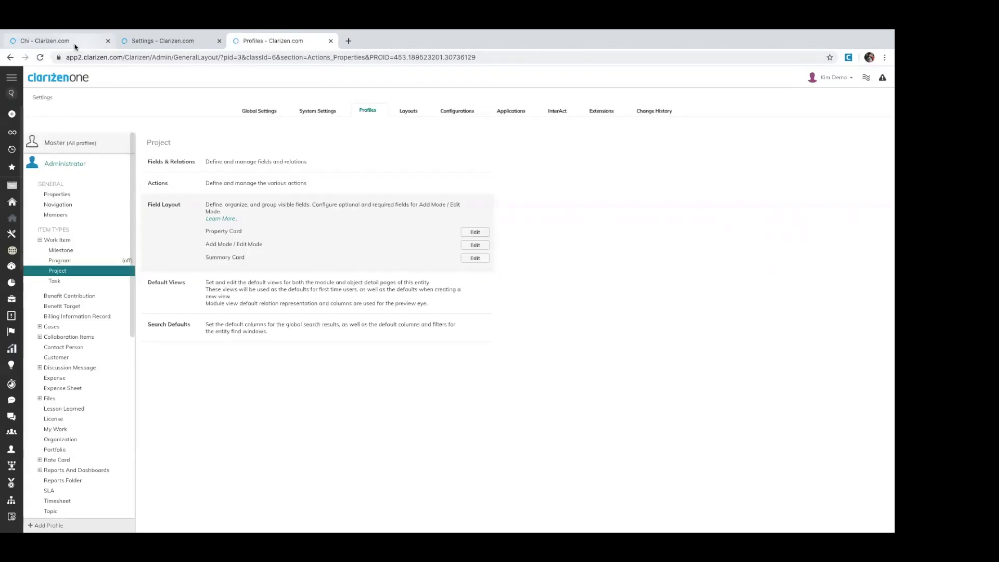
left_click(40, 57)
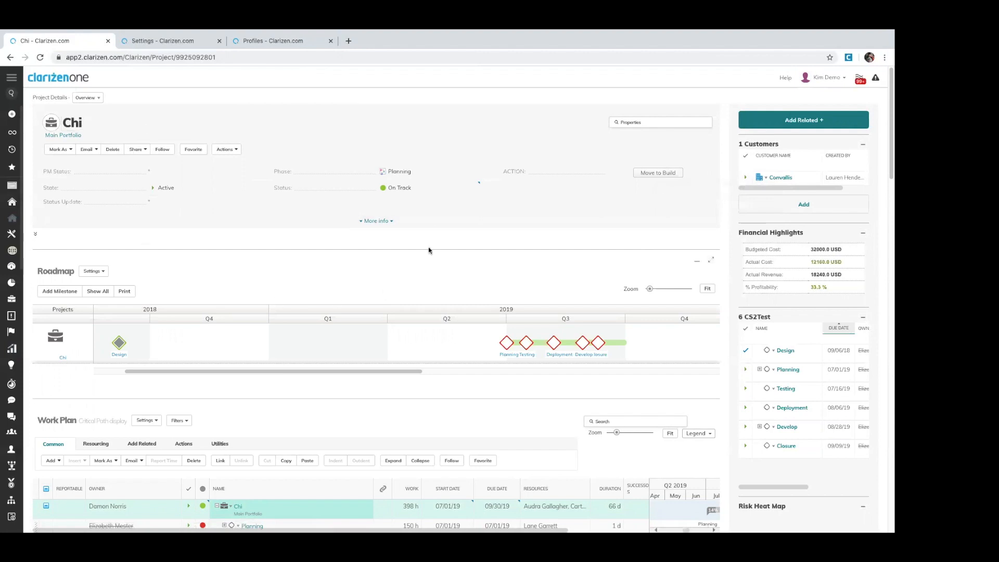
- Move project Chi from Planning through Build to QA with the ACTION field on its property card
left_click(644, 173)
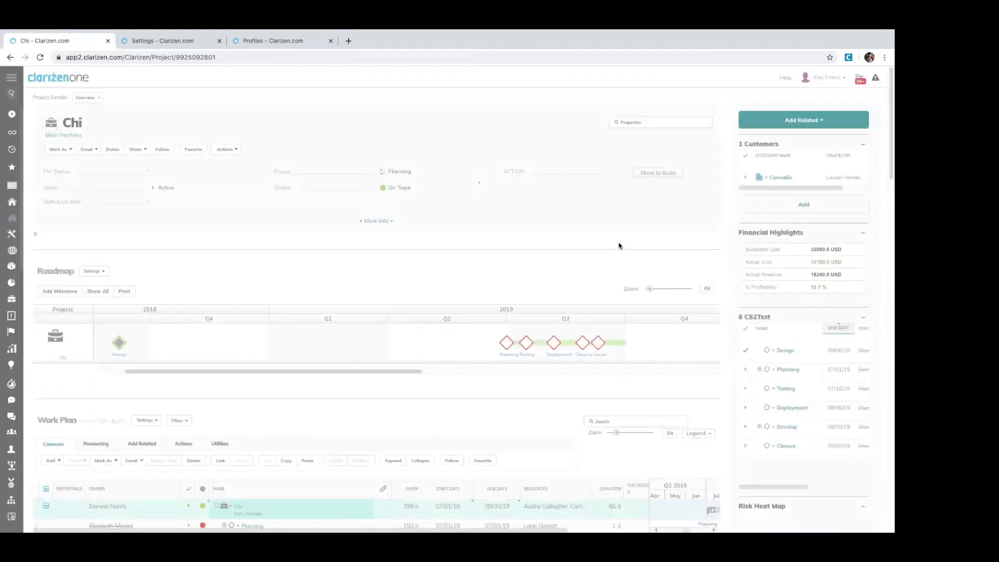
left_click(661, 173)
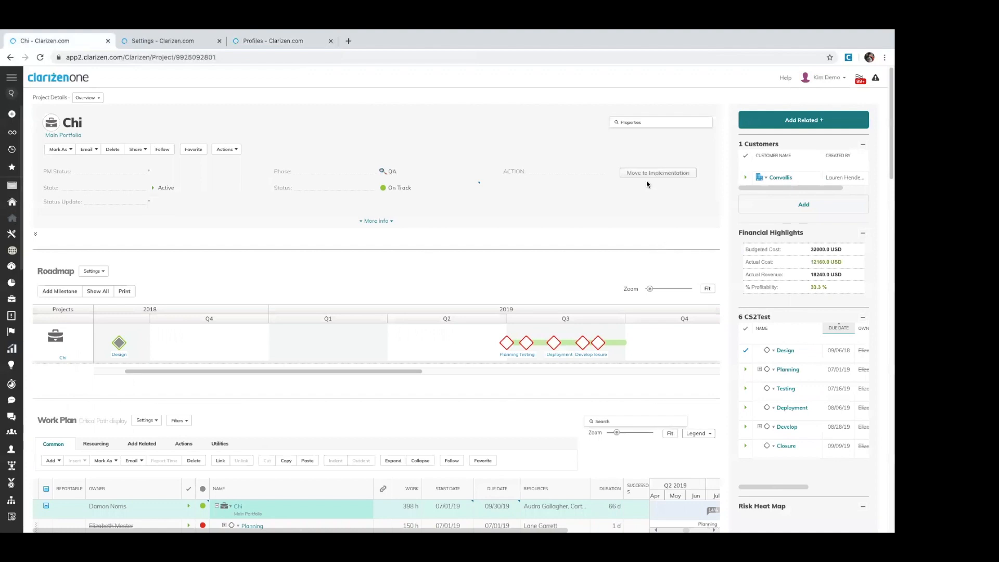
scroll(520, 219, "down", 3)
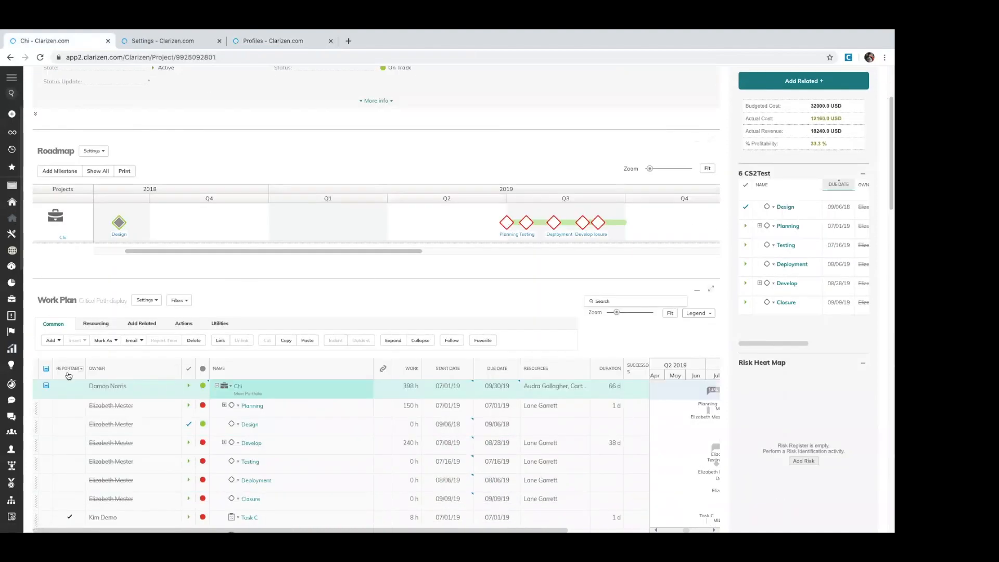
scroll(223, 396, "up", 3)
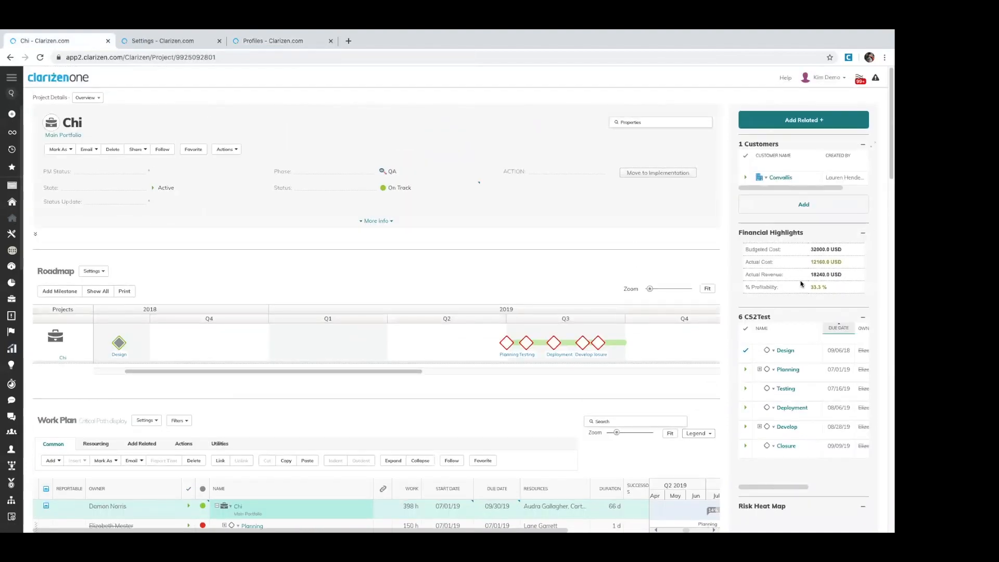